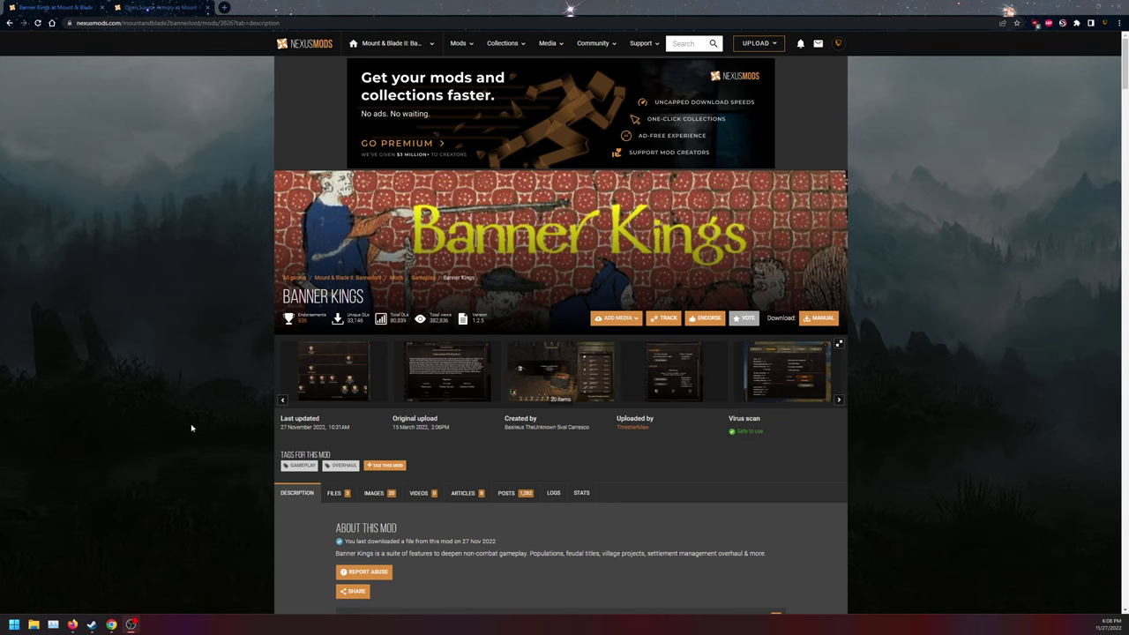
Step: Show the Banner Kings Files tab and scroll to the Main Files list with Banner Kings Assets
left_click(348, 493)
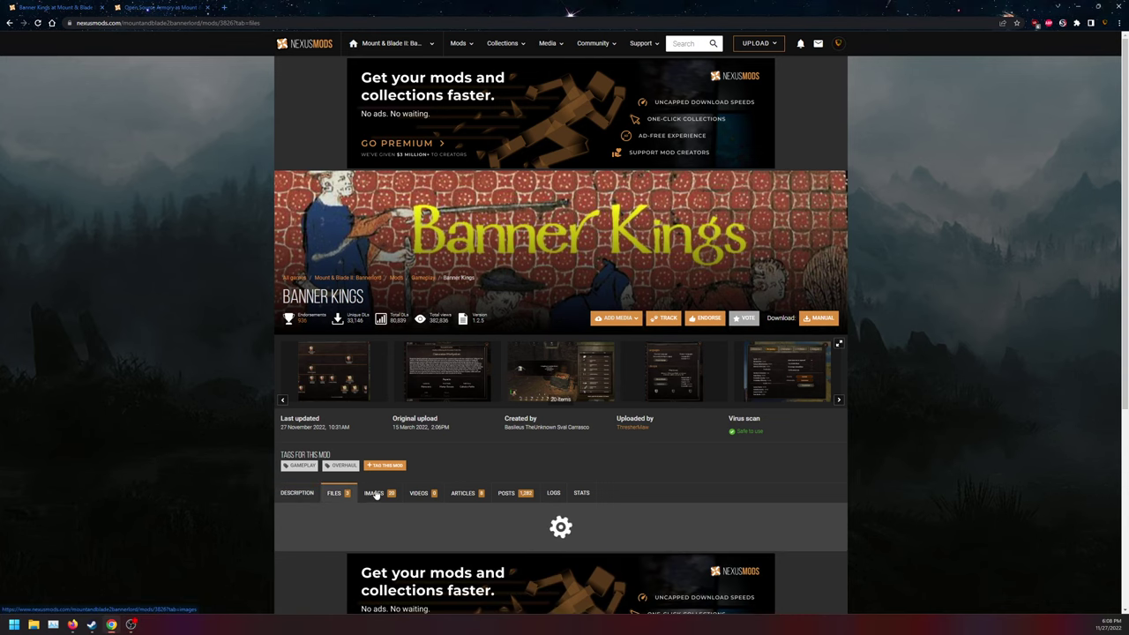
scroll(379, 476, "down", 3)
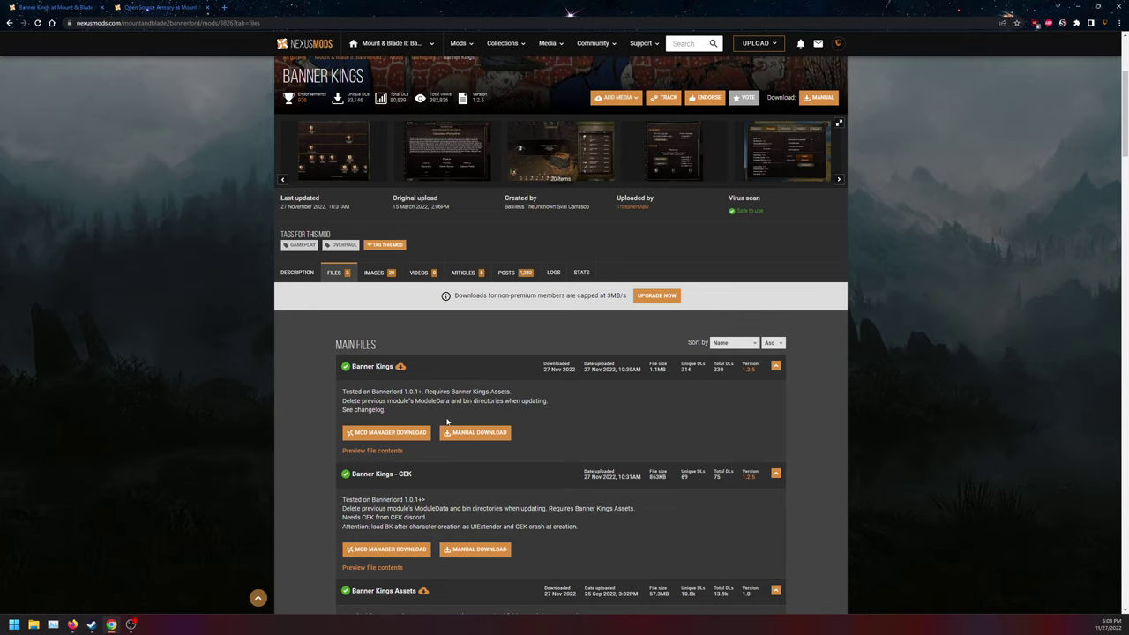
scroll(447, 423, "down", 2)
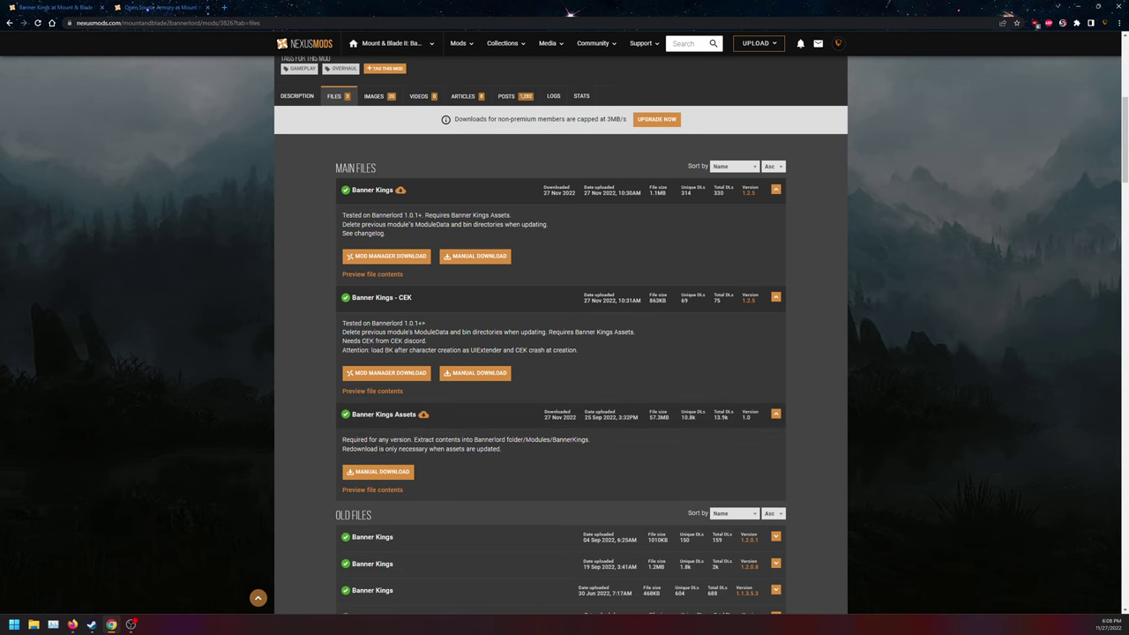
left_click(92, 624)
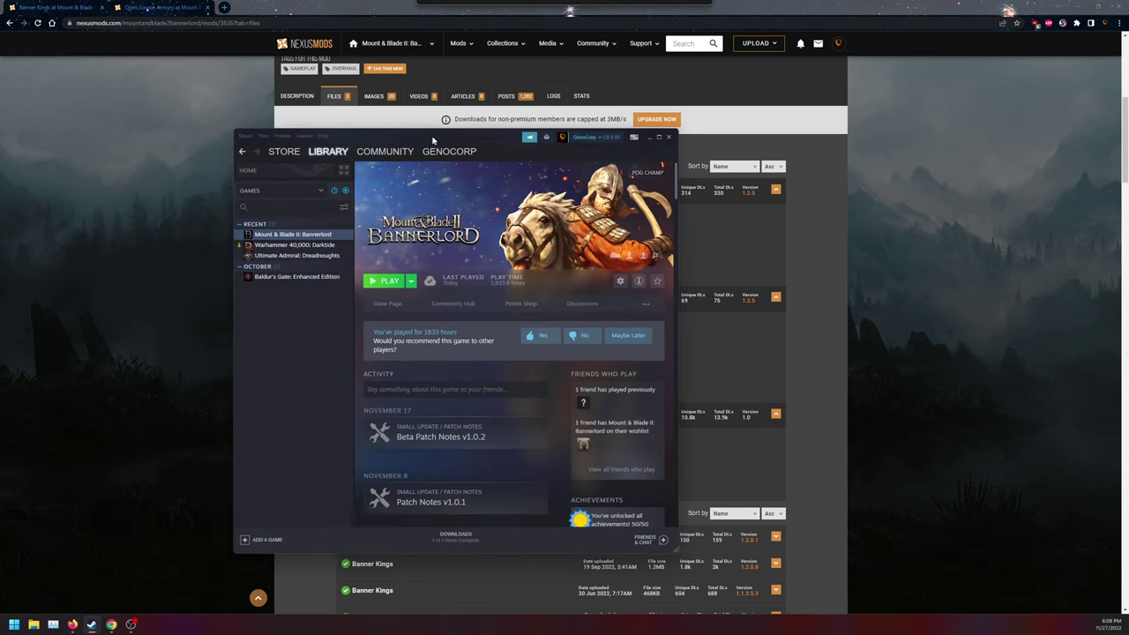
right_click(318, 240)
left_click(415, 310)
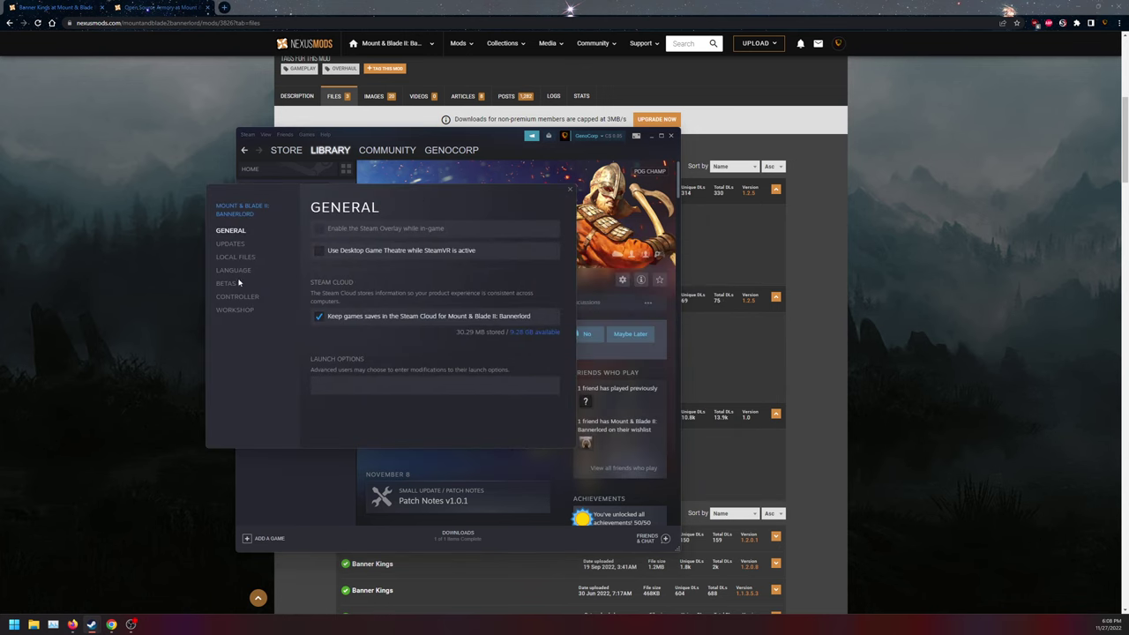
left_click(226, 283)
left_click(369, 243)
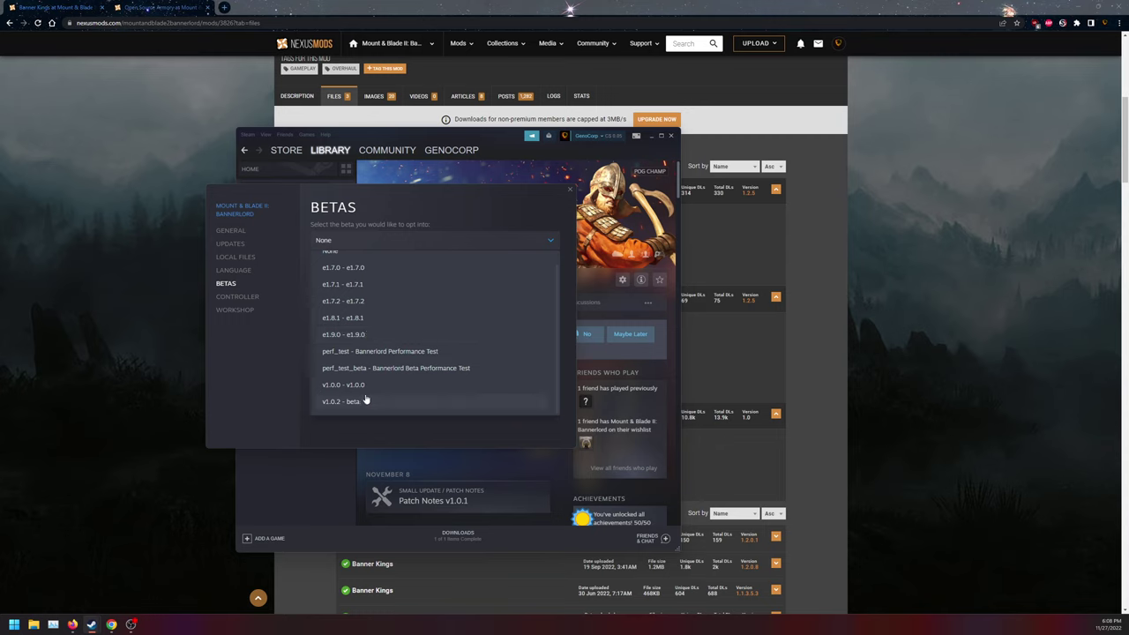
left_click(571, 193)
left_click(571, 193)
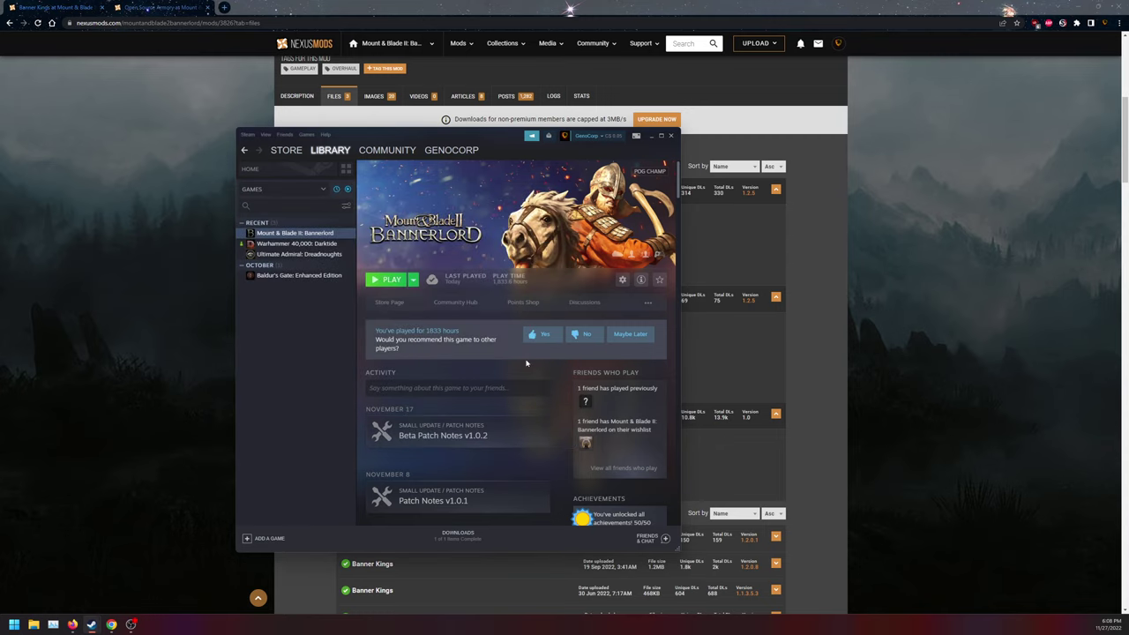
left_click(493, 436)
scroll(454, 410, "down", 10)
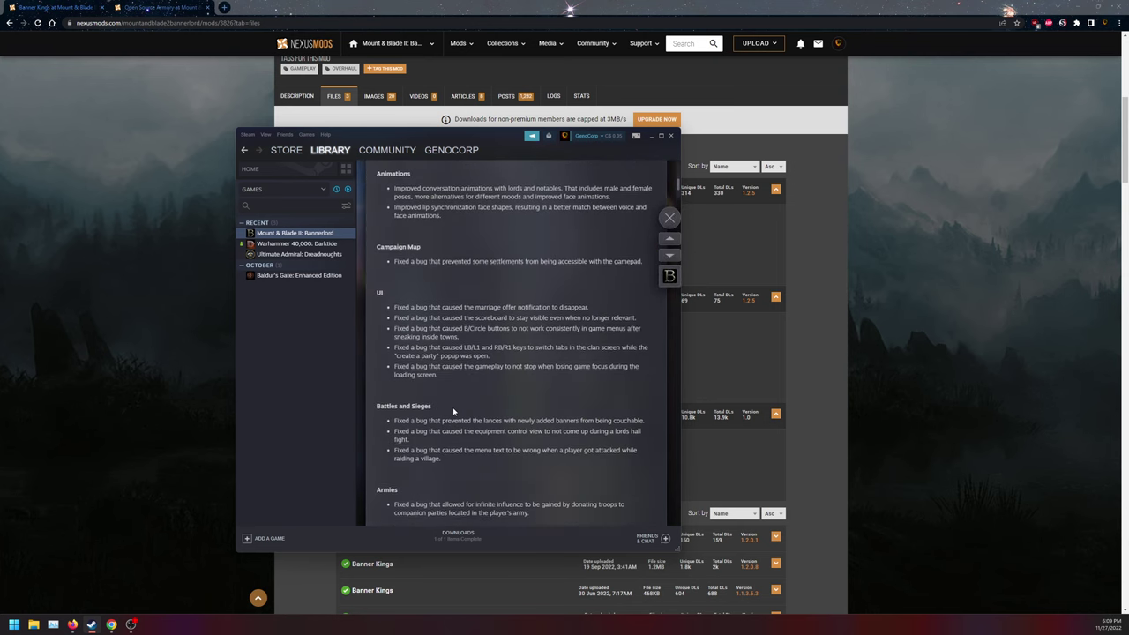
scroll(453, 403, "down", 3)
scroll(453, 403, "up", 15)
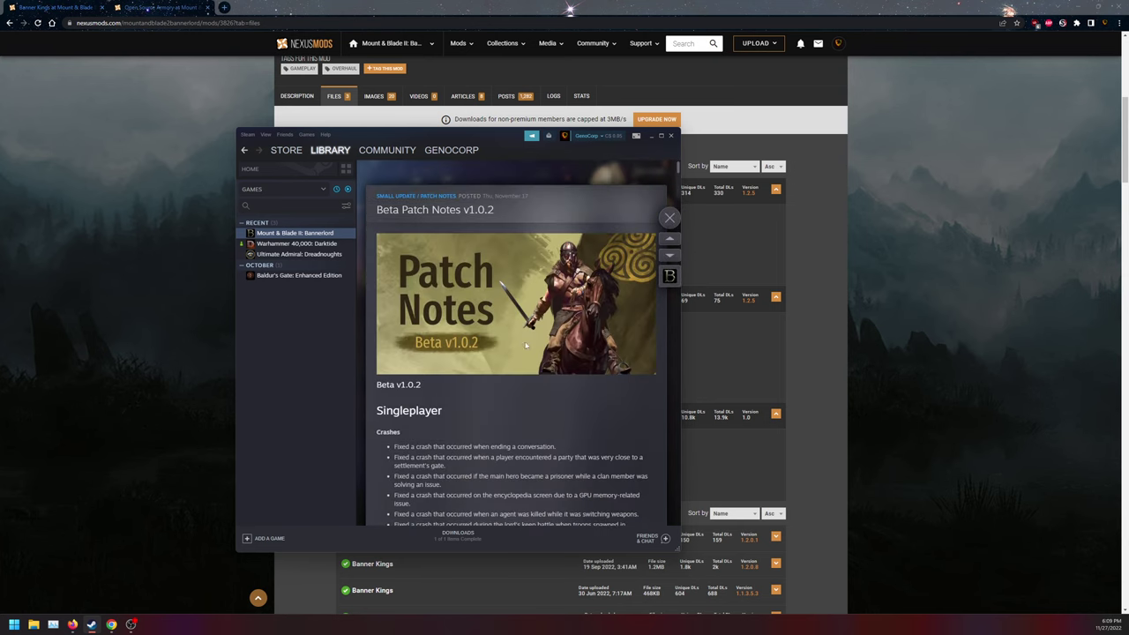
left_click(668, 218)
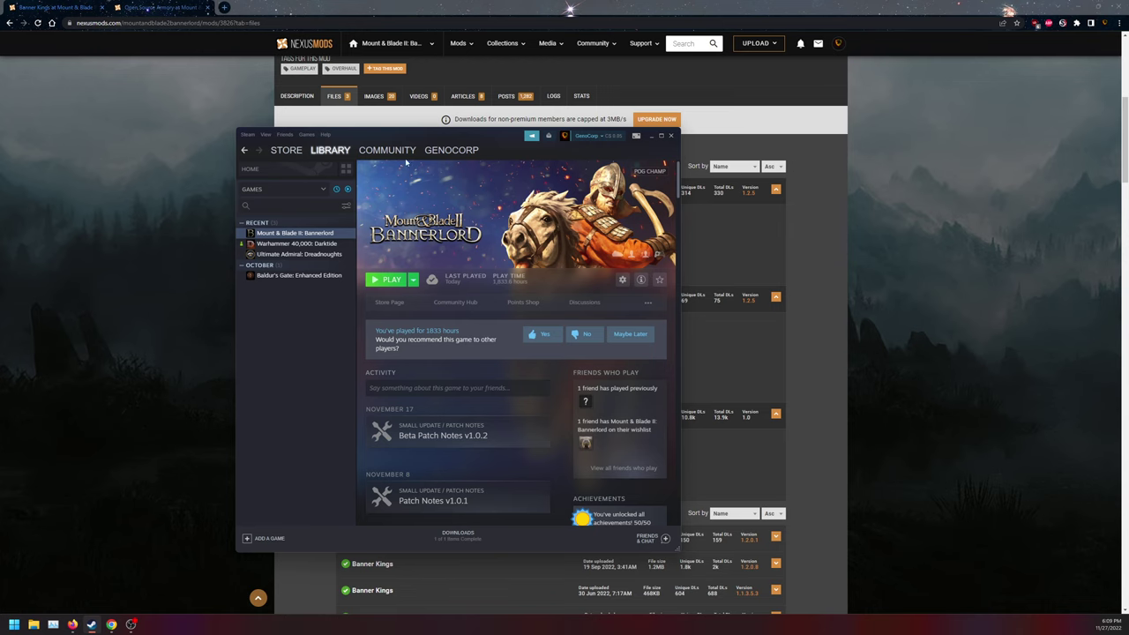
left_click_drag(411, 137, 0, 136)
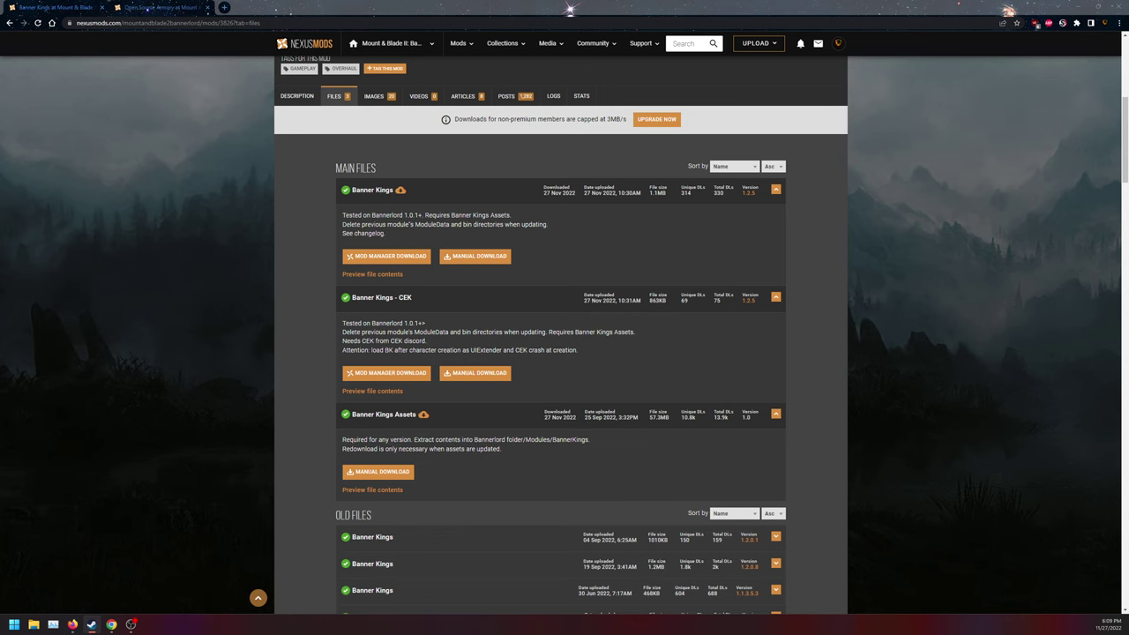
Step: Return to the Banner Kings files list and start a manual download of the main file
scroll(206, 350, "up", 5)
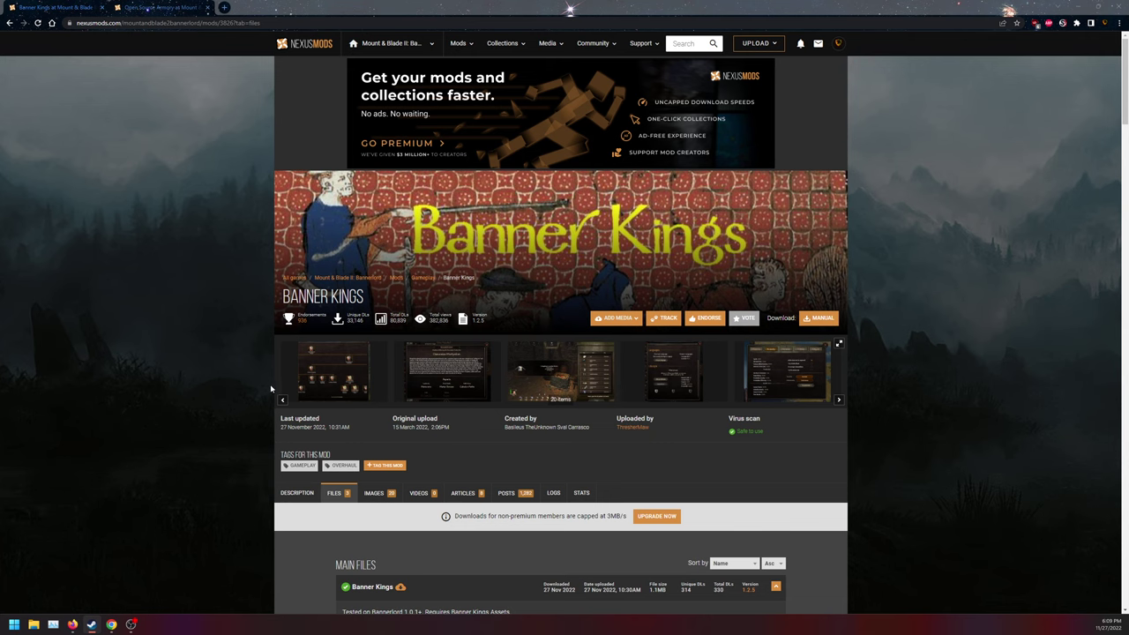
scroll(270, 389, "down", 3)
scroll(271, 389, "up", 3)
scroll(214, 79, "down", 3)
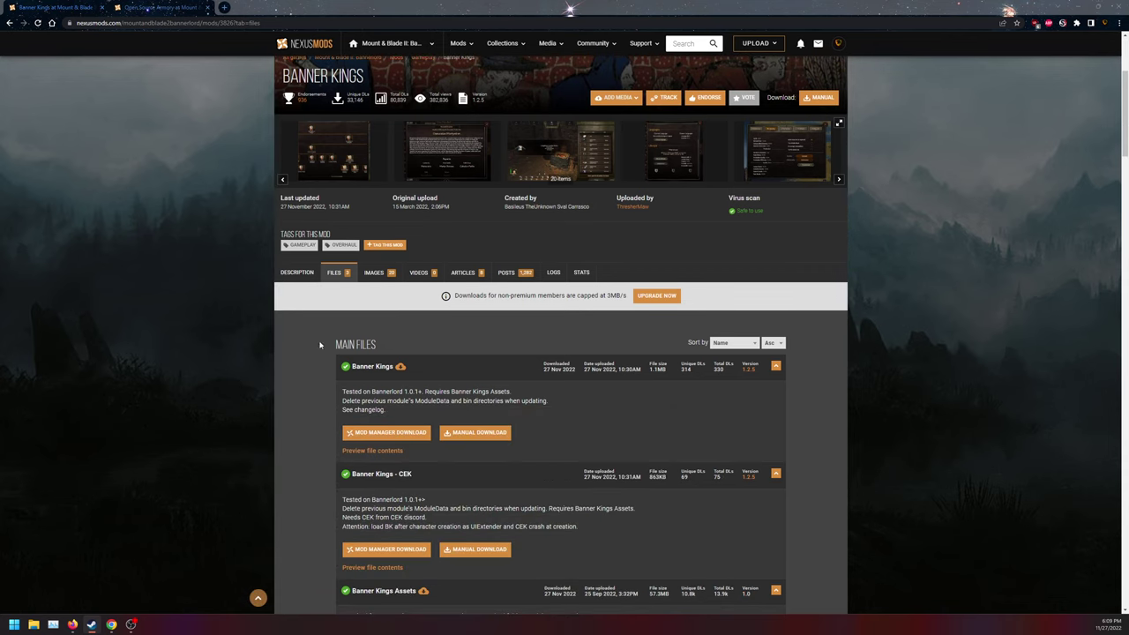
left_click(297, 272)
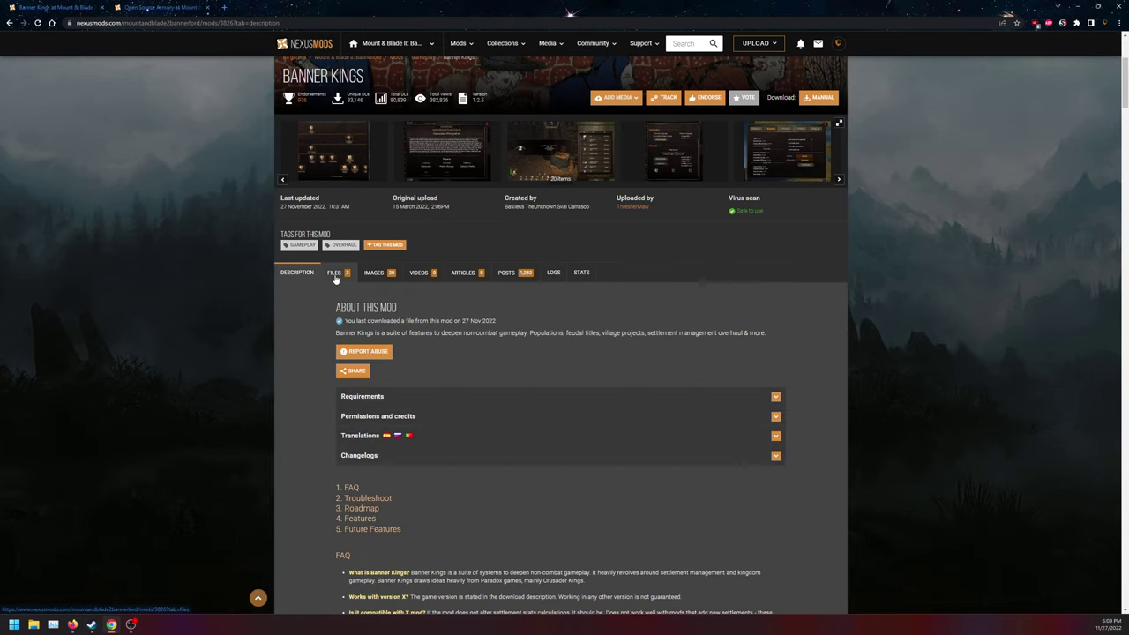
left_click(335, 264)
scroll(369, 317, "down", 1)
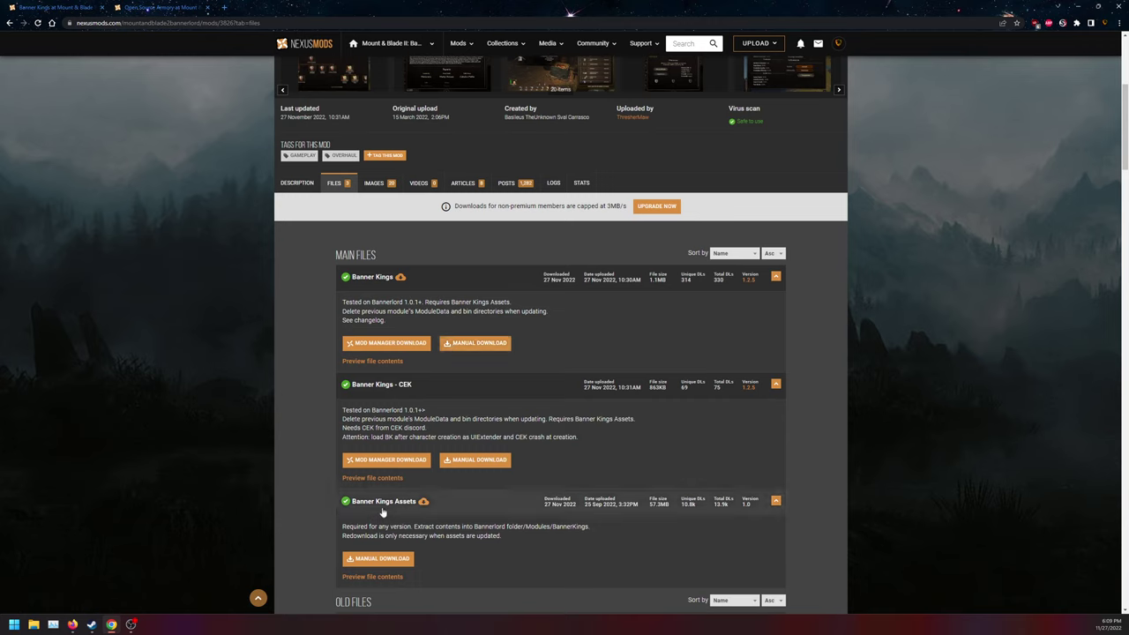
left_click(505, 352)
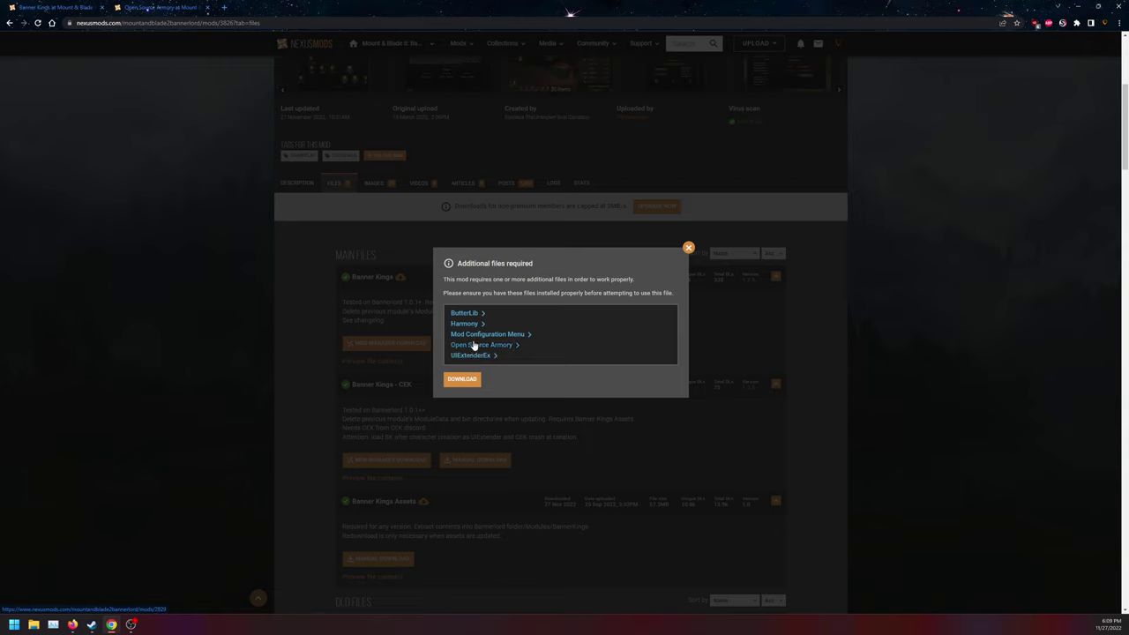
Step: Open the required Open Source Armory mod and check Manual Download for its main v1.0.1 file
left_click(474, 345)
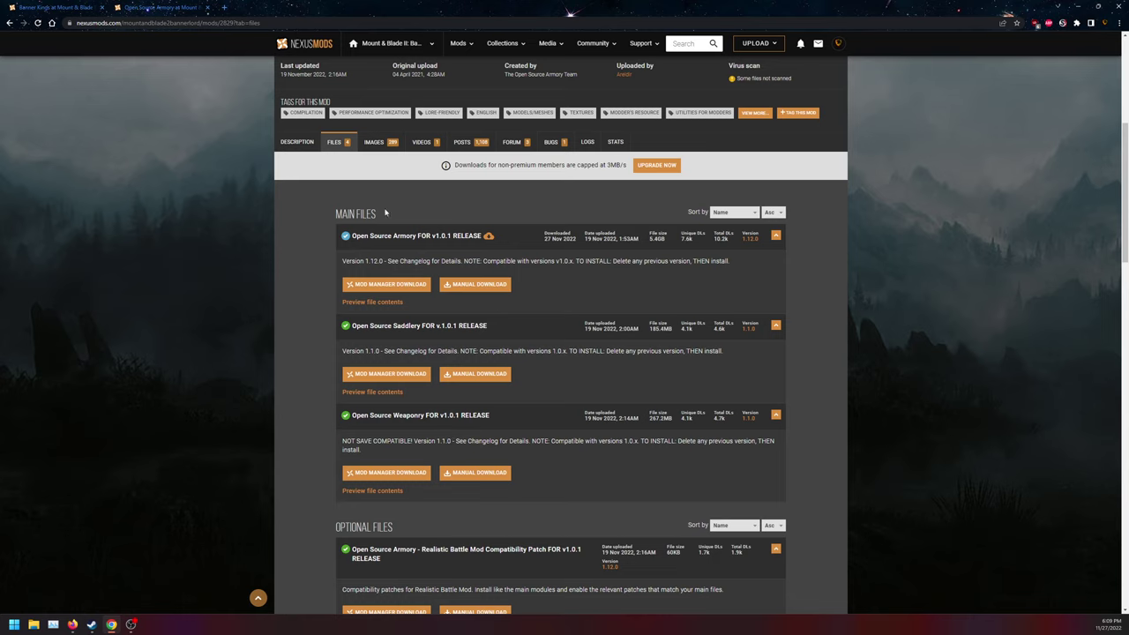
left_click(481, 285)
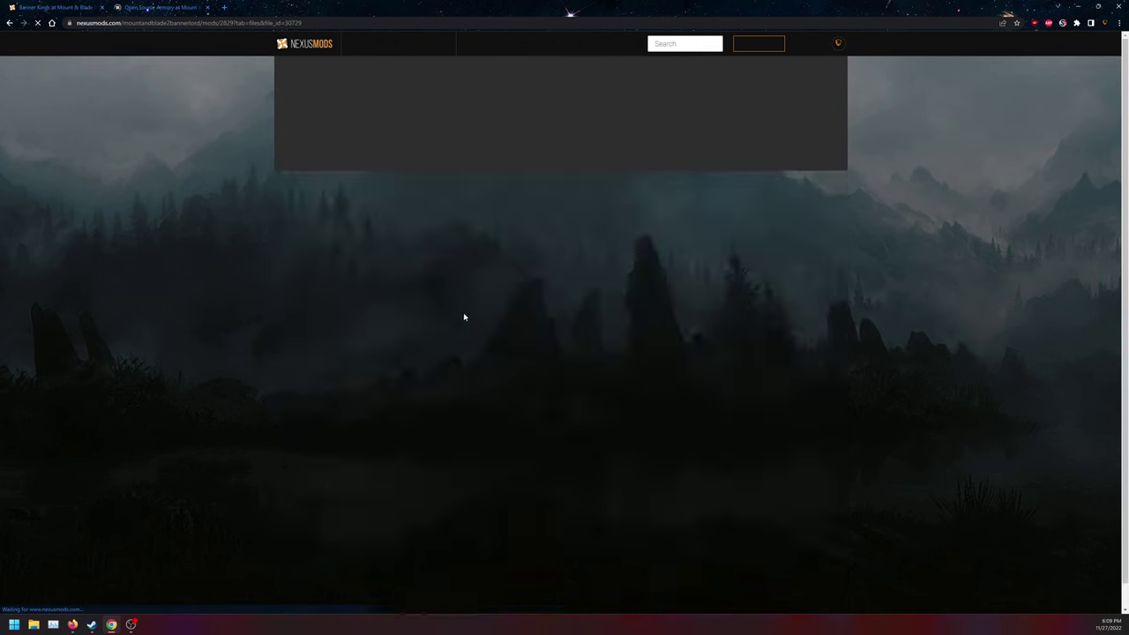
scroll(414, 244, "up", 3)
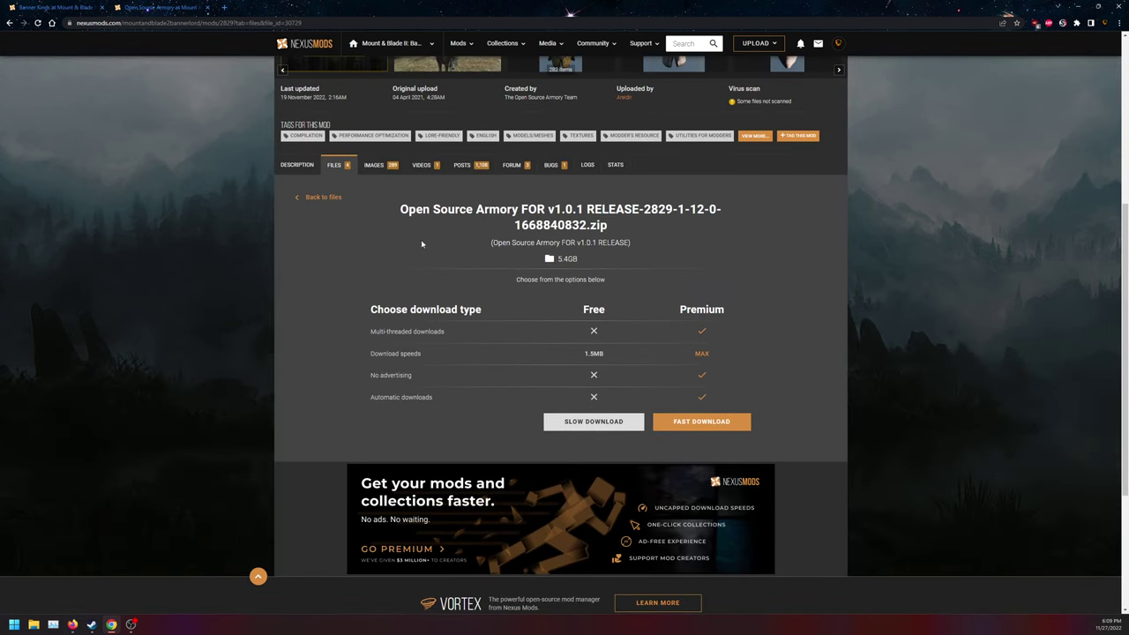
left_click(313, 197)
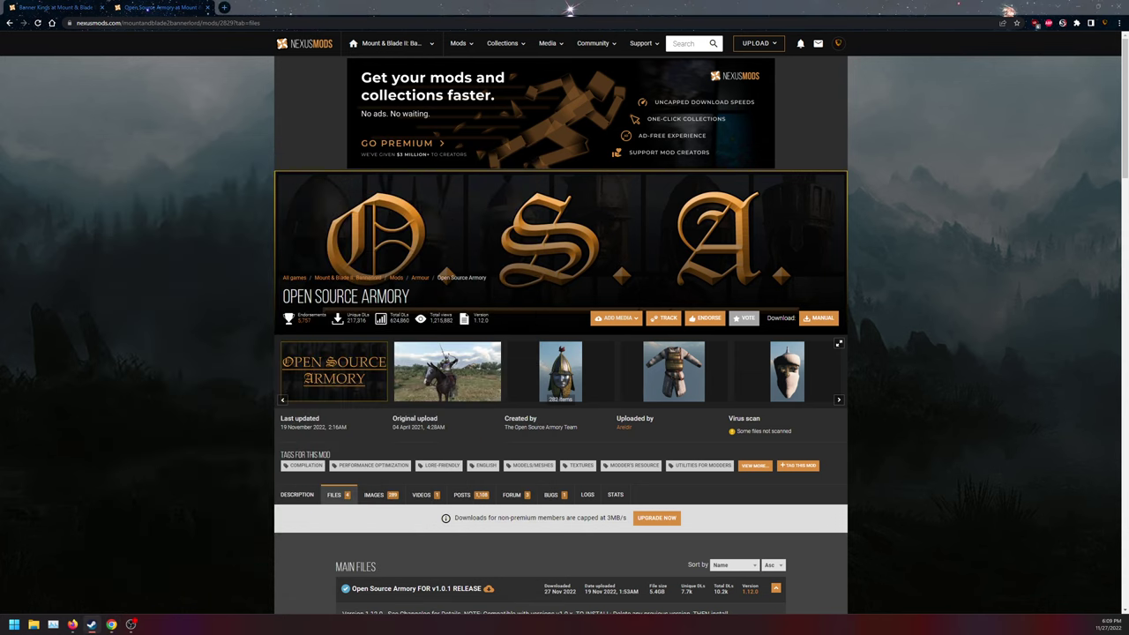
scroll(564, 353, "down", 1)
Step: Open the Harmony requirement from the Banner Kings page in a new browser tab
left_click(51, 6)
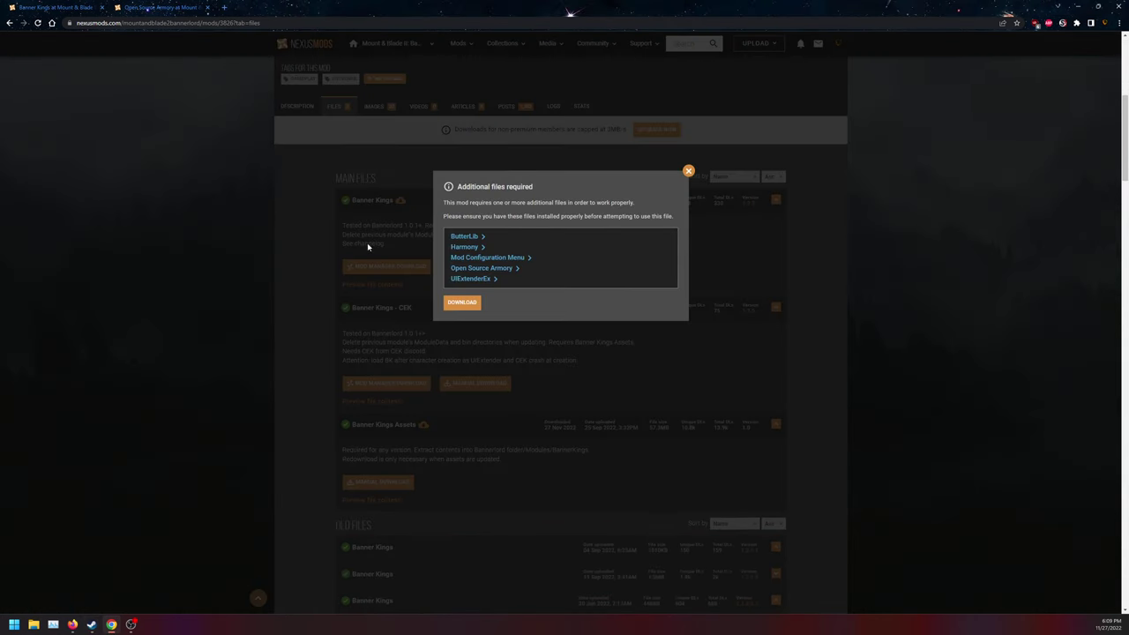
middle_click(466, 235)
key("ctrl+Tab")
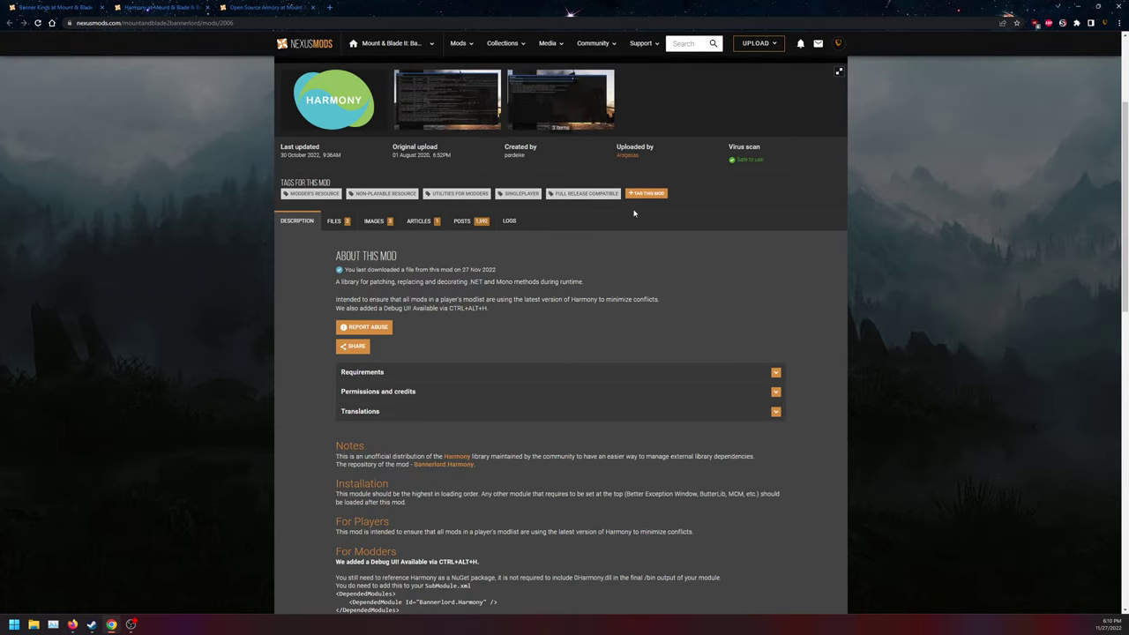
Step: In Steam, open the Bannerlord Workshop and review the already subscribed items
key("alt+Tab")
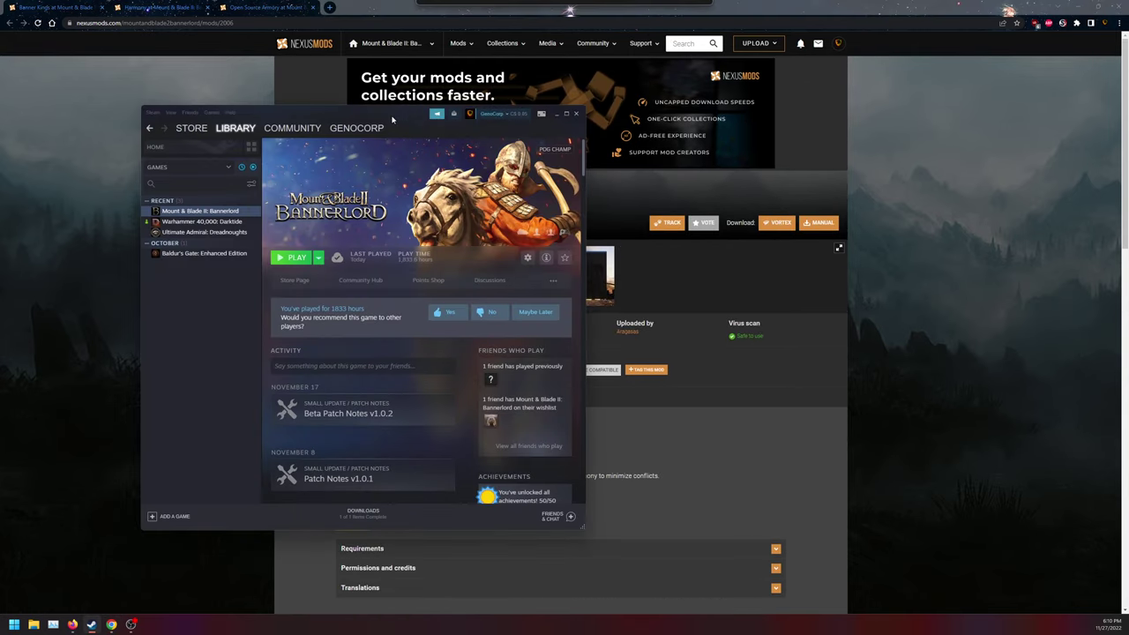
left_click(553, 281)
left_click(533, 309)
left_click_drag(349, 116, 287, 123)
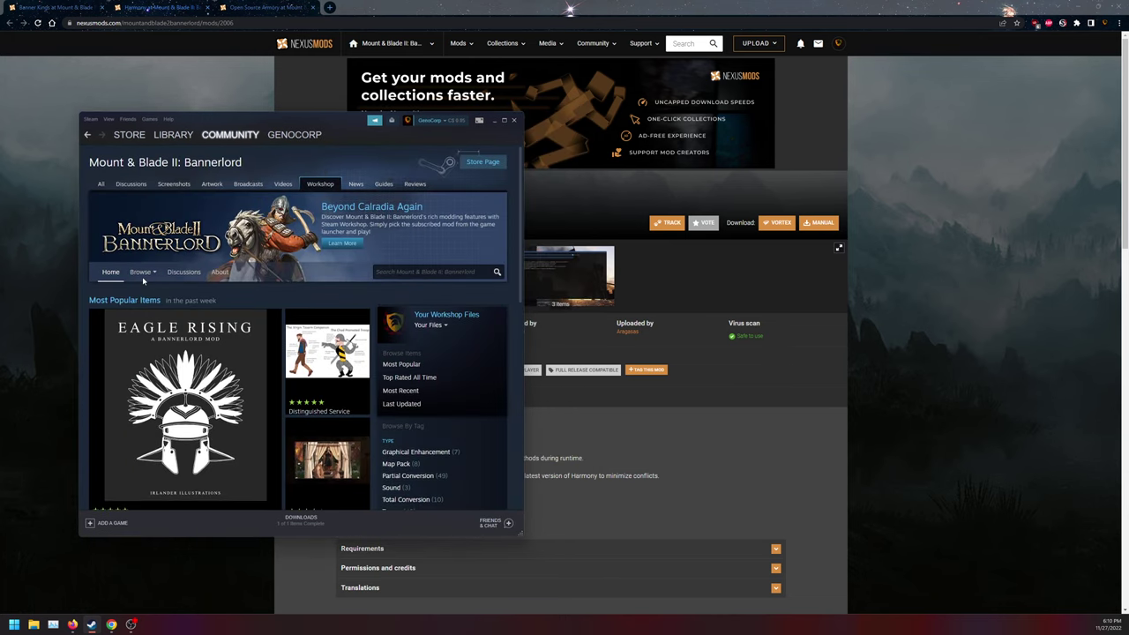
mouse_move(142, 279)
left_click(141, 328)
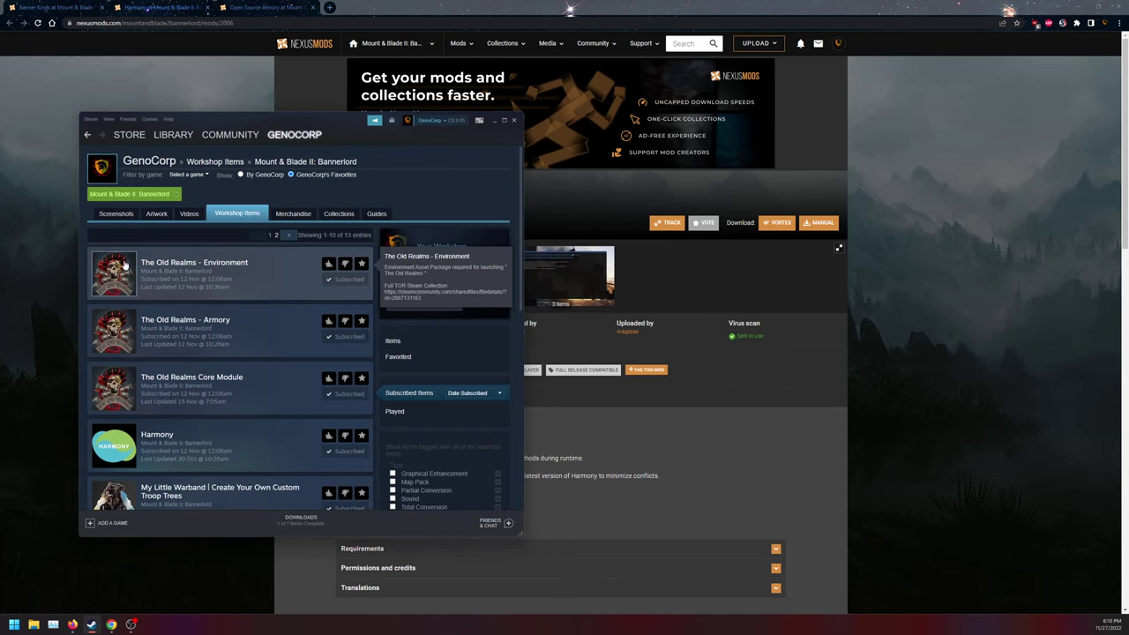
left_click(88, 135)
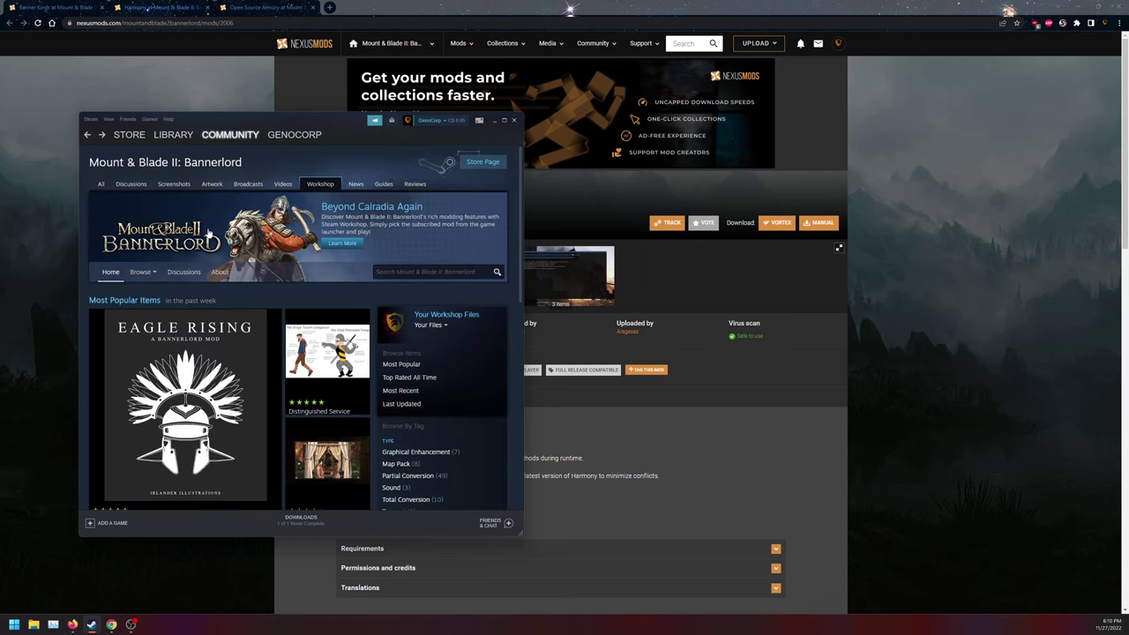
Step: List all Bannerlord Workshop items by most popular over All Time and scroll the grid
scroll(226, 351, "down", 10)
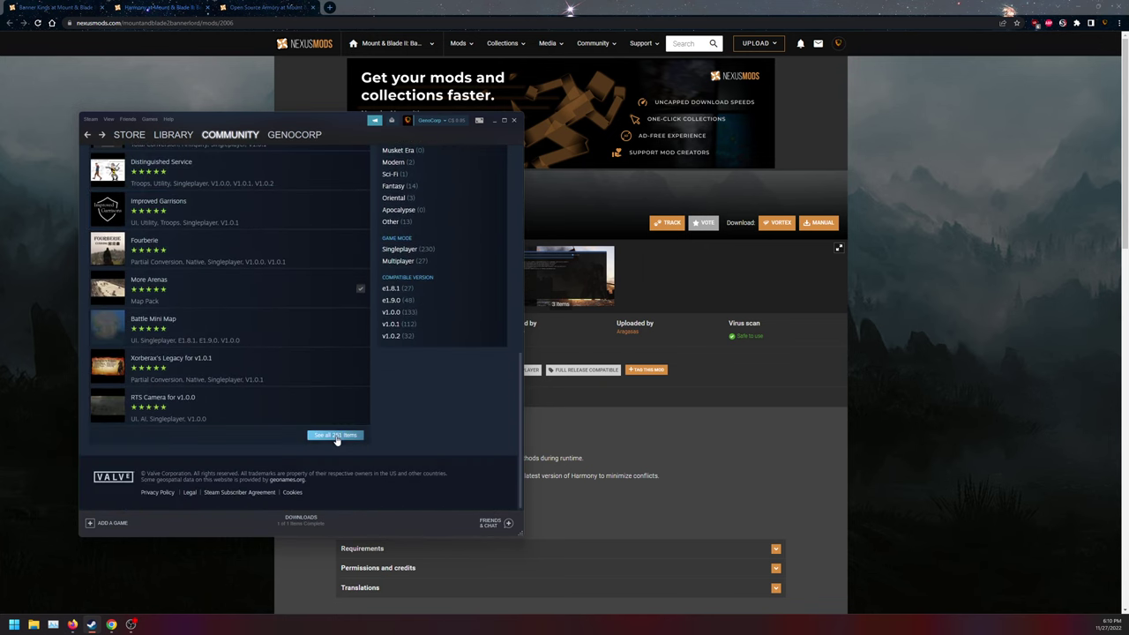
left_click(335, 434)
left_click(341, 312)
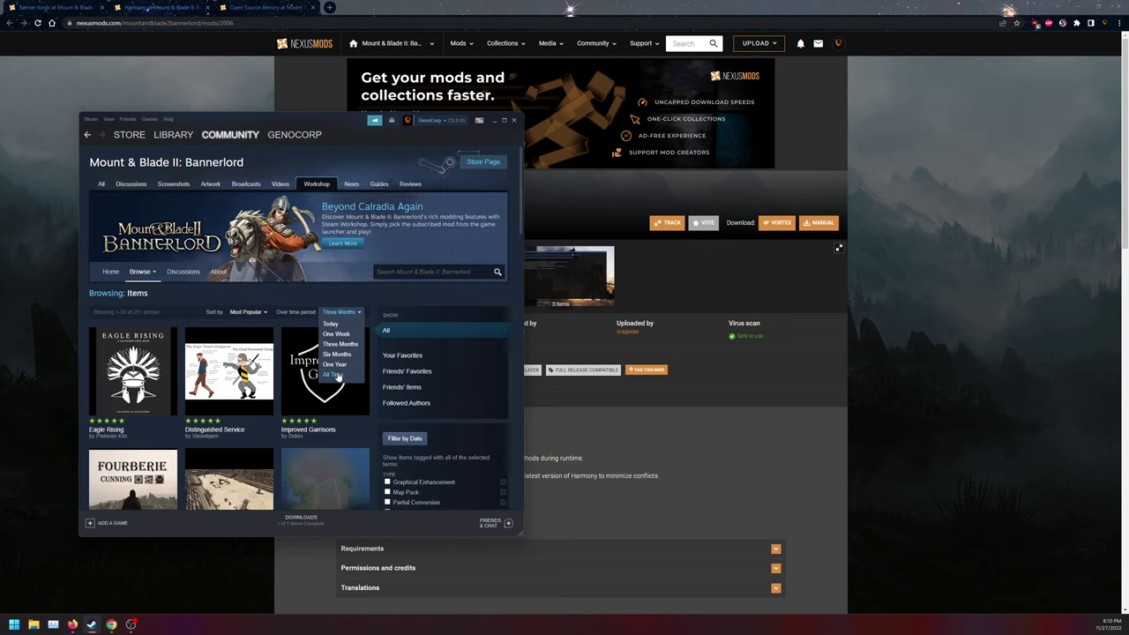
left_click(332, 374)
scroll(277, 340, "down", 1)
scroll(277, 340, "down", 1)
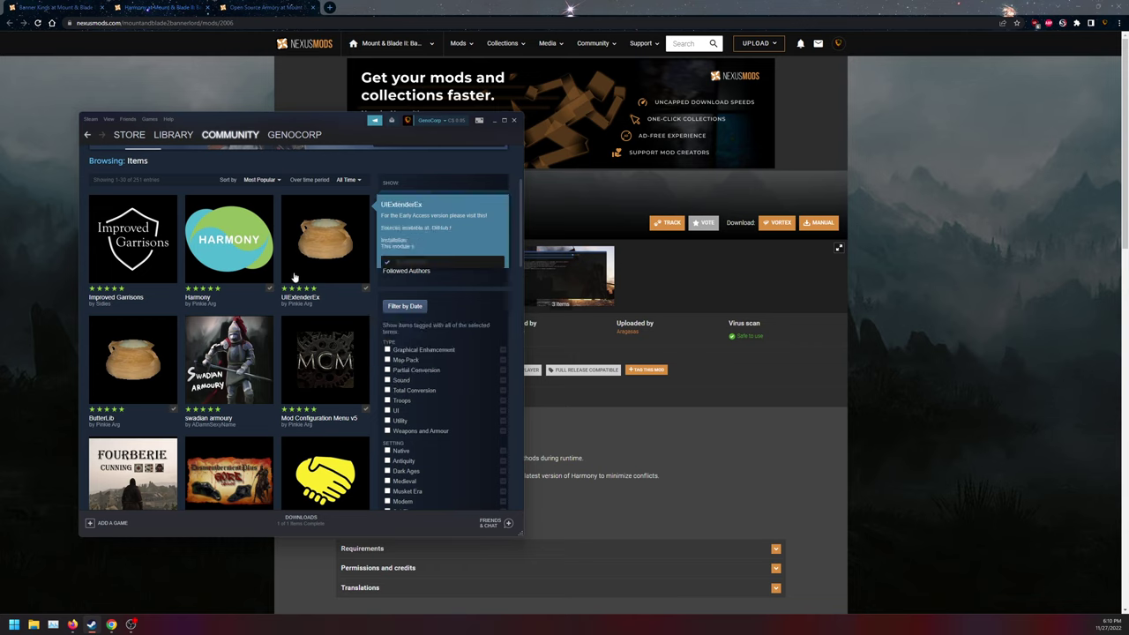
scroll(291, 282, "down", 3)
scroll(288, 305, "down", 1)
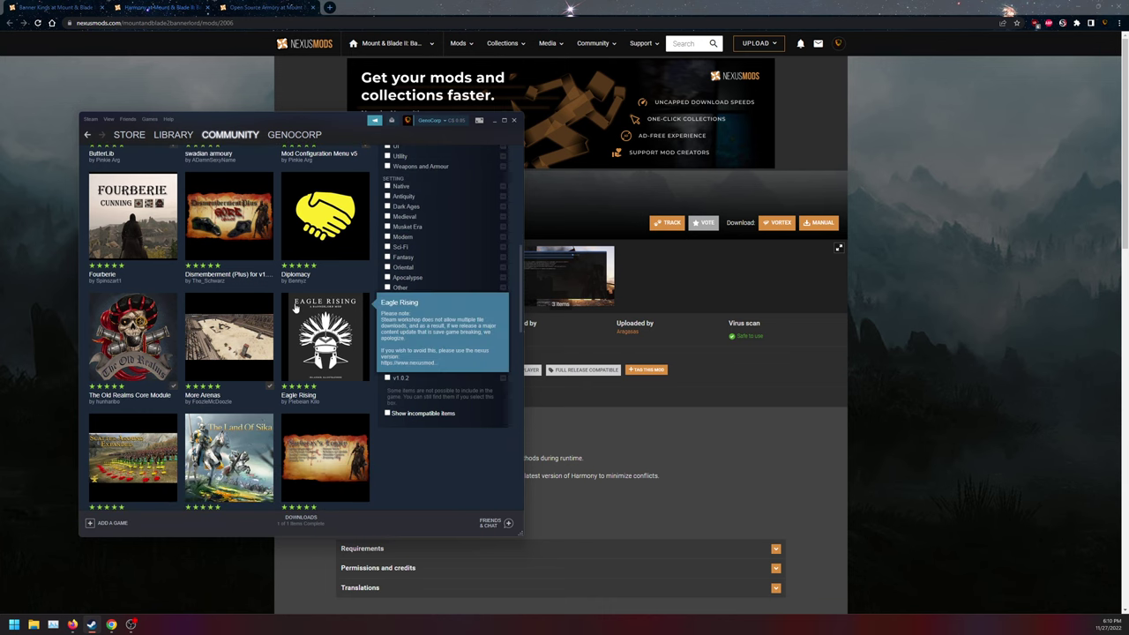
Step: Minimize Steam and the browser, then open the MODS folder on the desktop
key("super+Down")
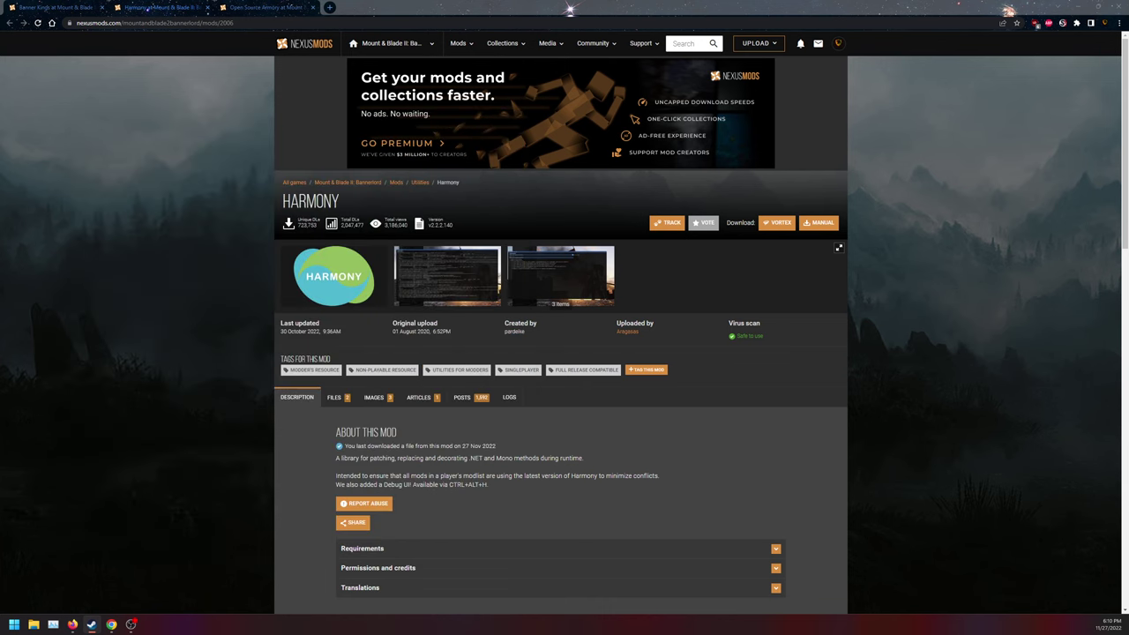
key("super+Down")
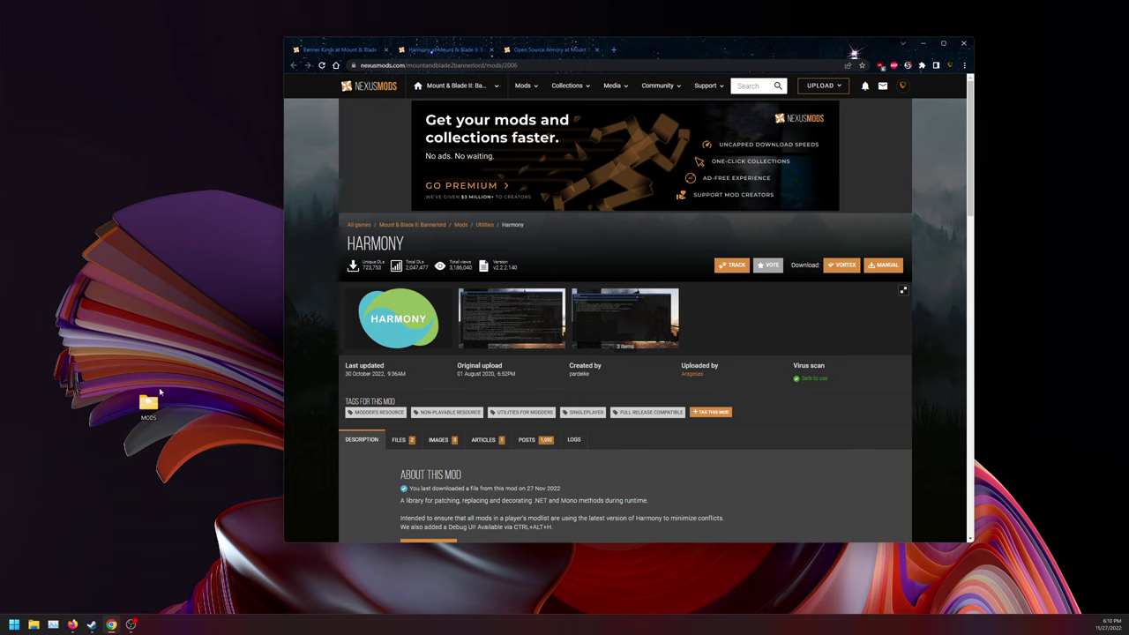
double_click(146, 402)
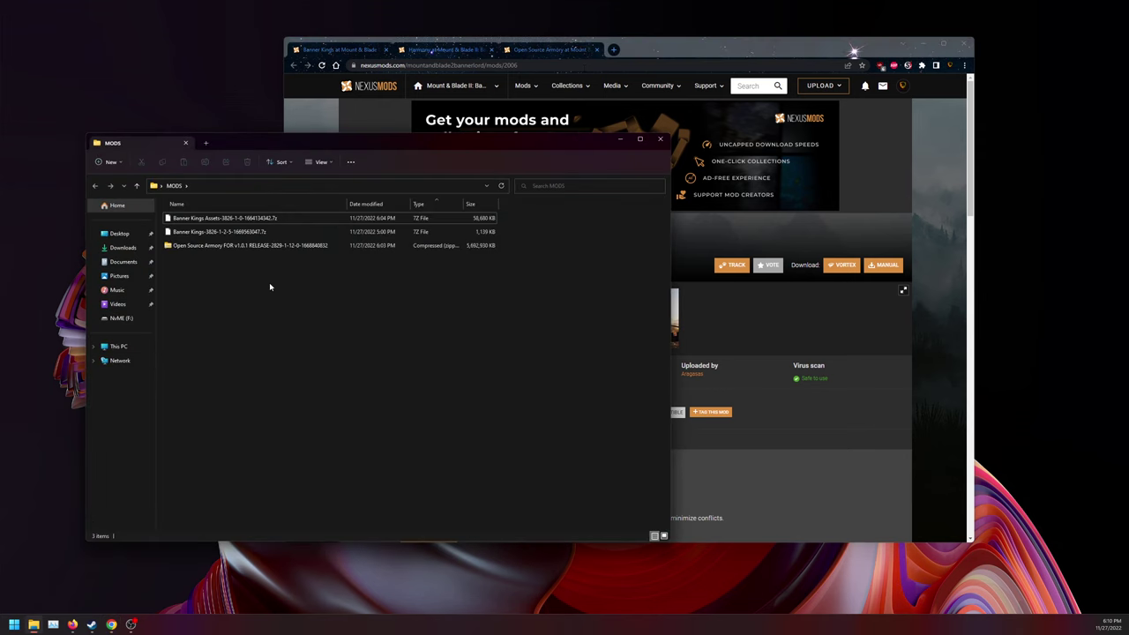
Step: View the properties of the 5.42 GB Open Source Armory zip, then close them
left_click(208, 246)
right_click(209, 247)
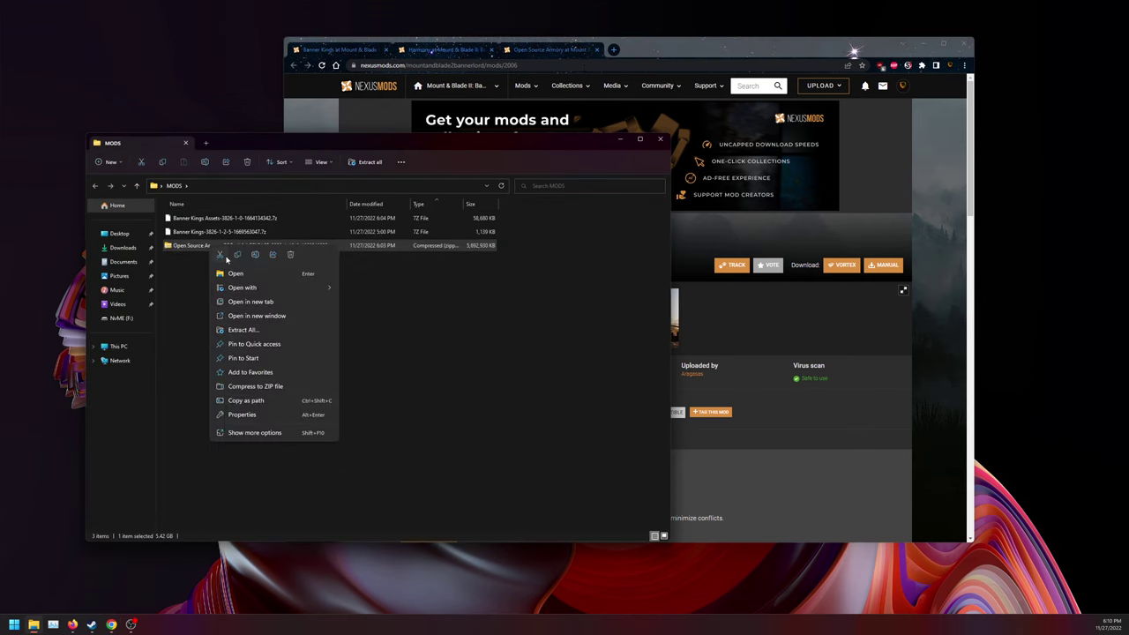
left_click(231, 433)
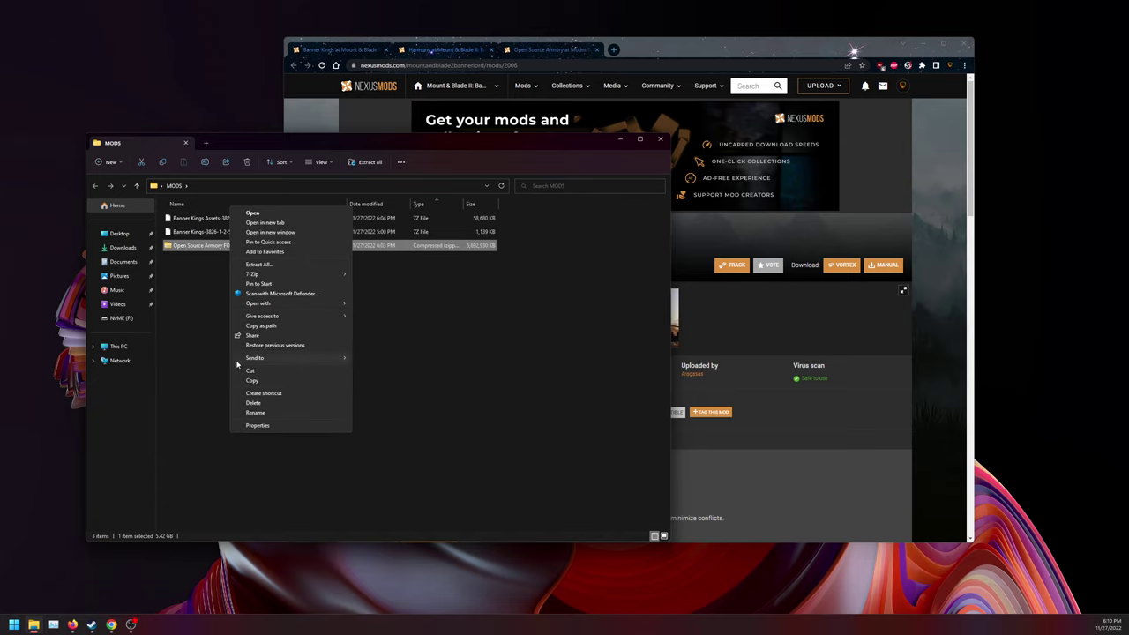
left_click(276, 426)
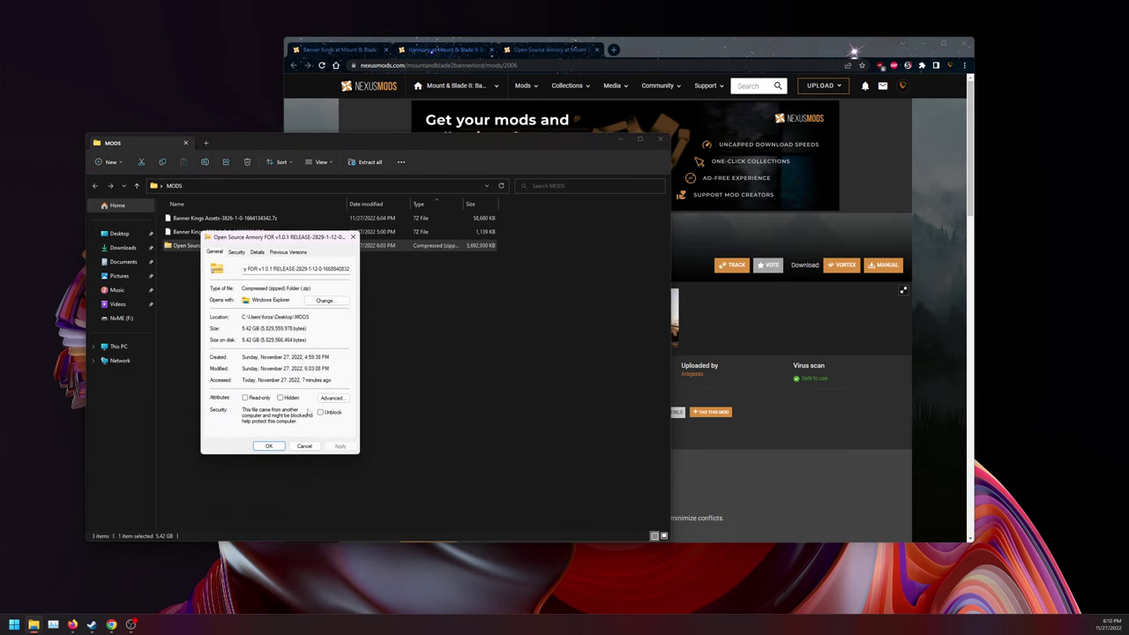
left_click(269, 445)
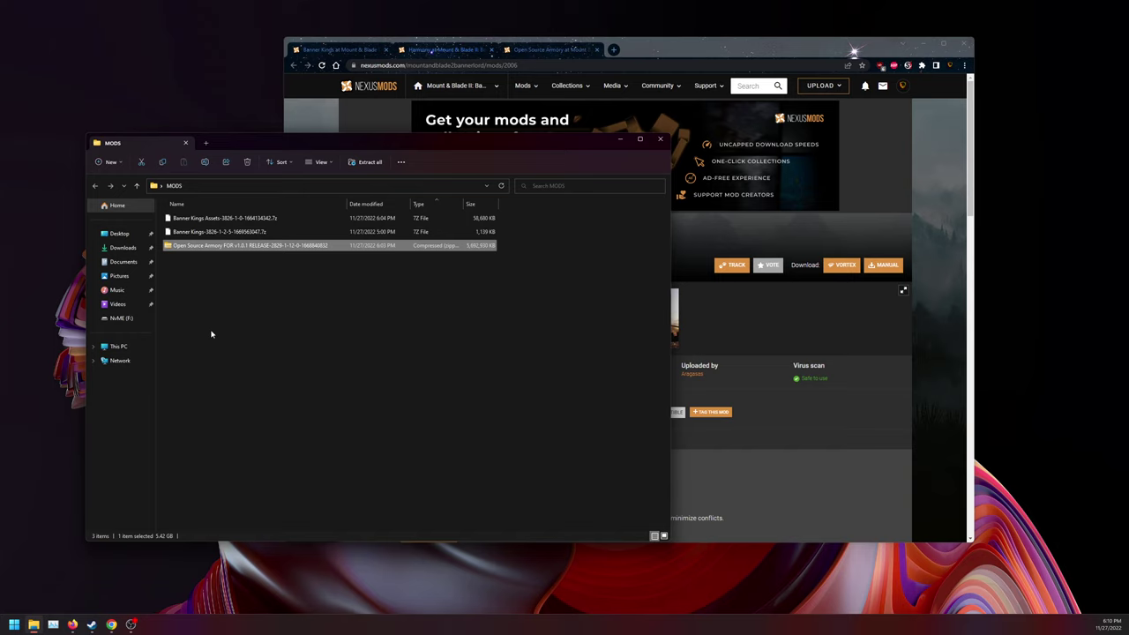
Step: Extract the Open Source Armory zip with 7-Zip into its own 'Open Source Armory' folder
right_click(210, 252)
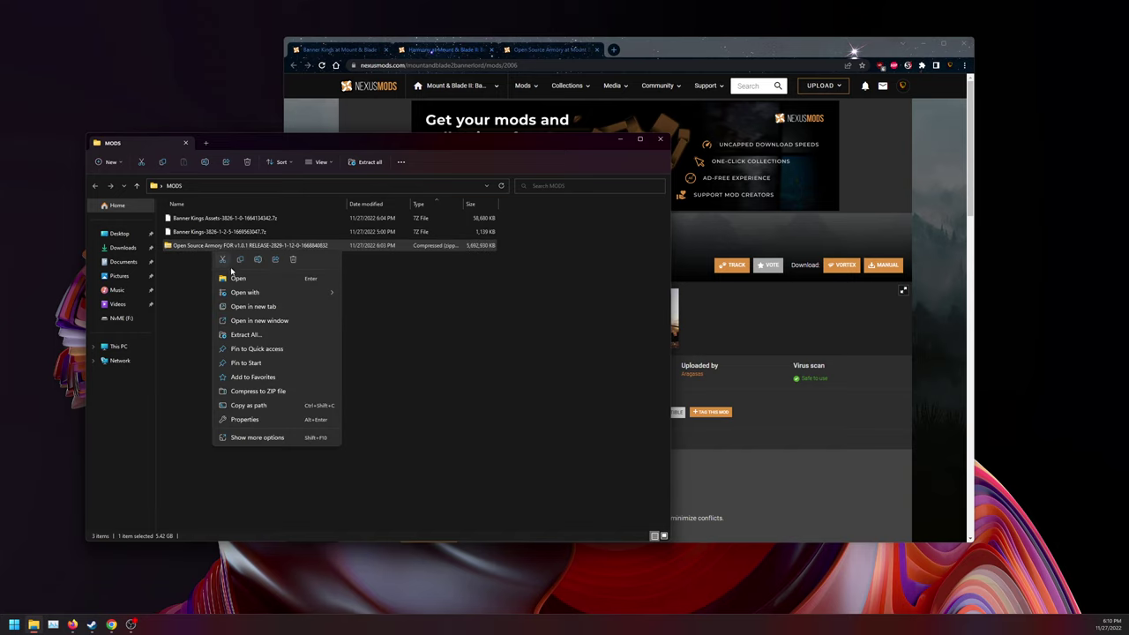
mouse_move(267, 300)
left_click(256, 436)
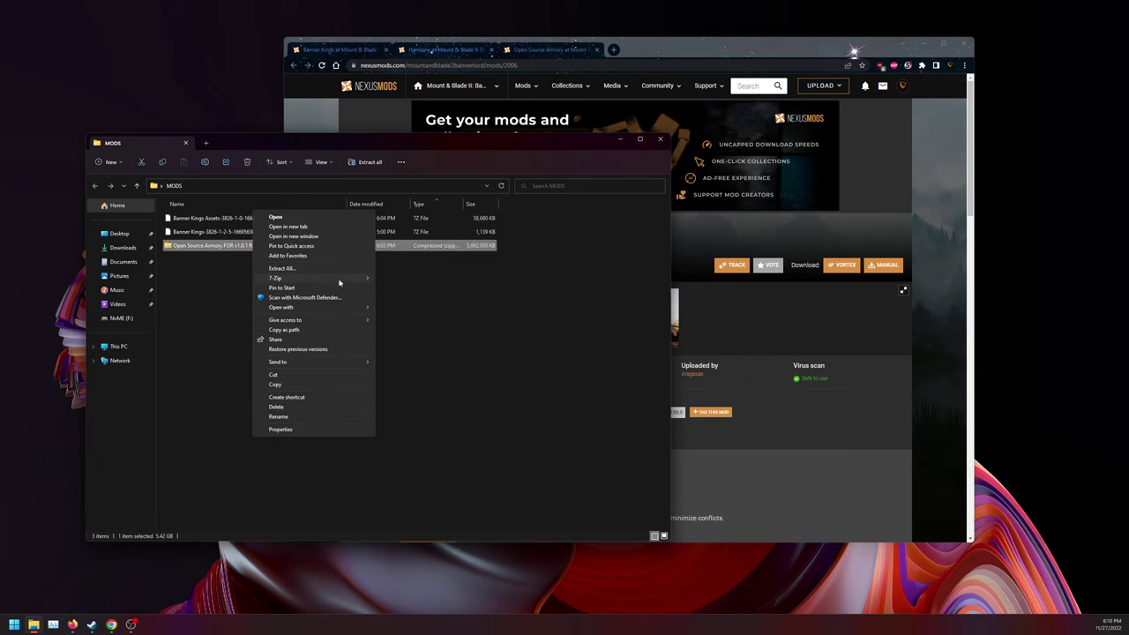
mouse_move(338, 281)
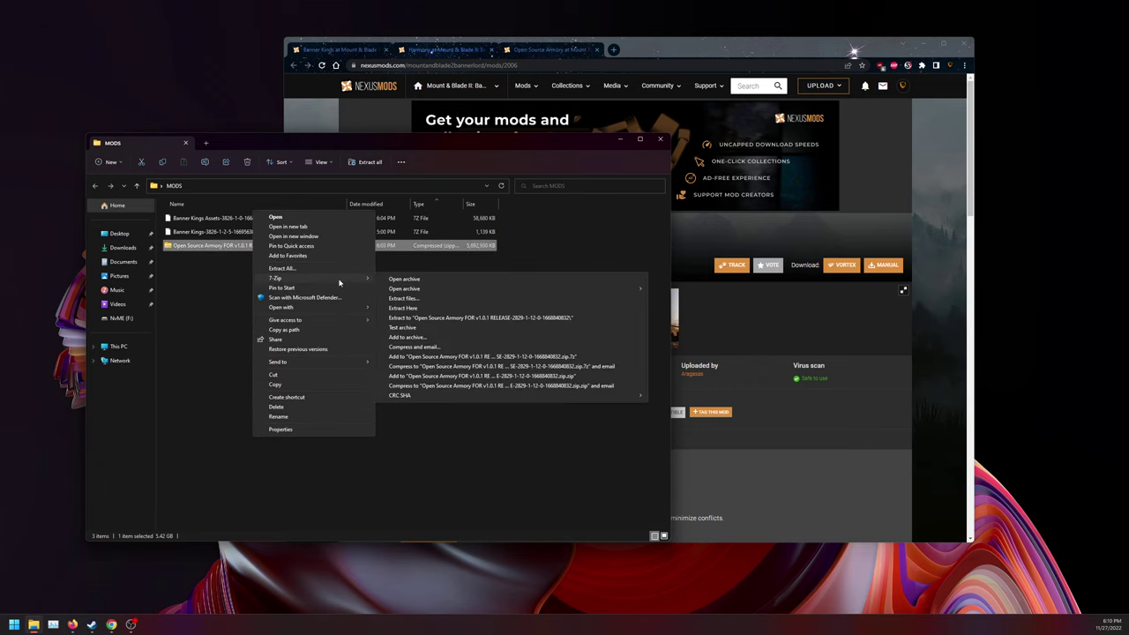
left_click(445, 318)
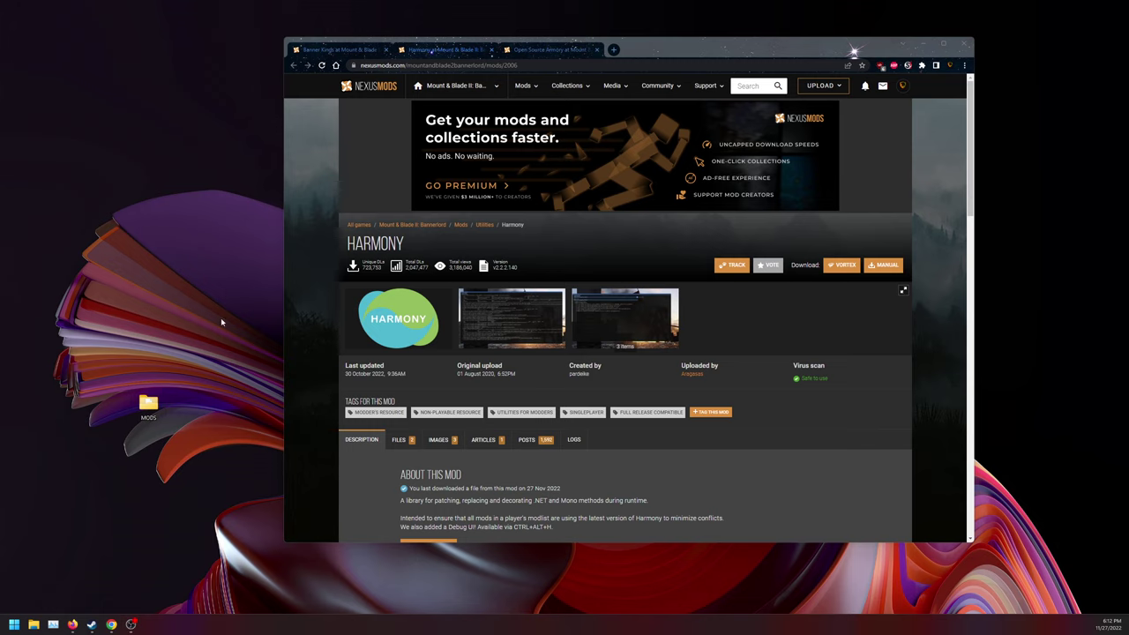
Step: Bring back the MODS window, browse into Banner Kings Assets\Assets, then return to MODS
key("alt+Tab")
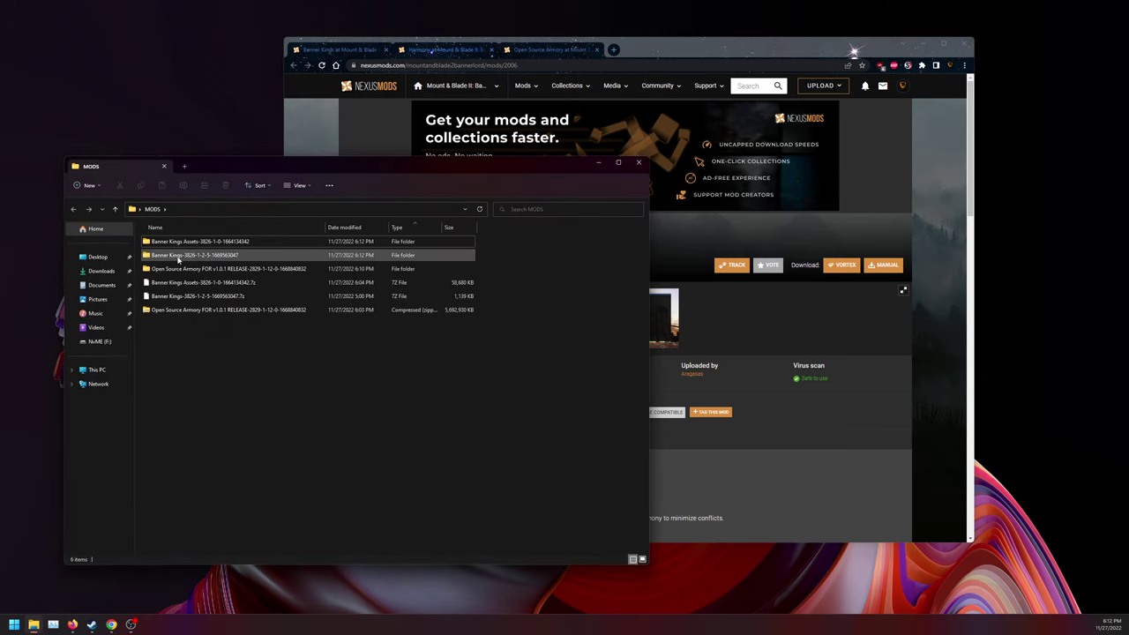
double_click(172, 247)
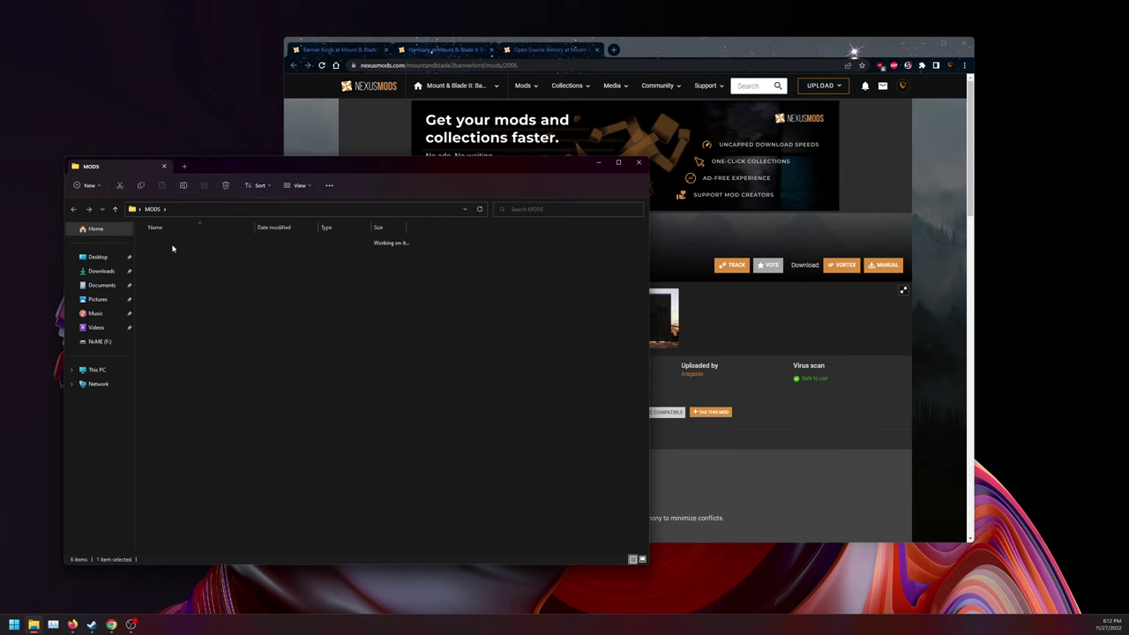
double_click(159, 241)
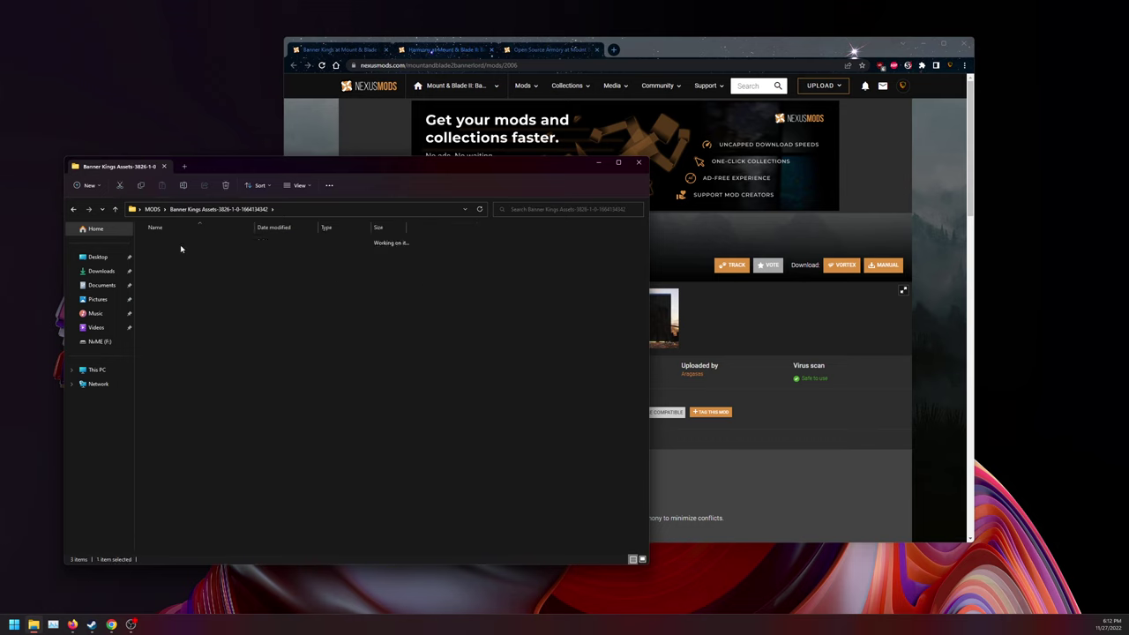
double_click(73, 210)
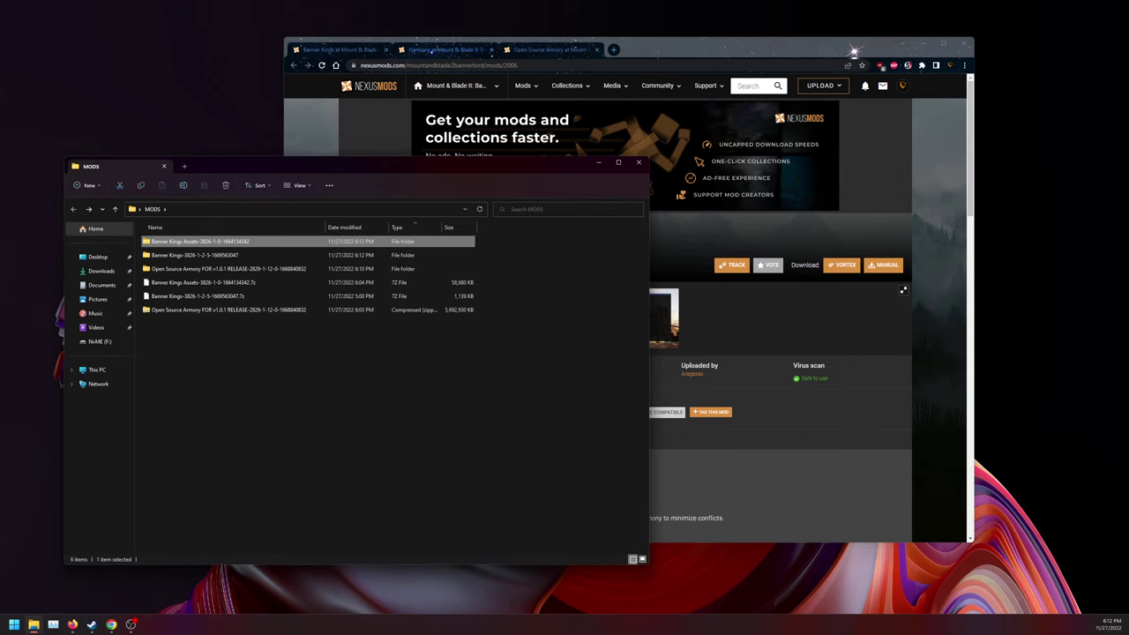
Step: Browse Bannerlord's local files from its Steam Properties to open the install folder
left_click(91, 625)
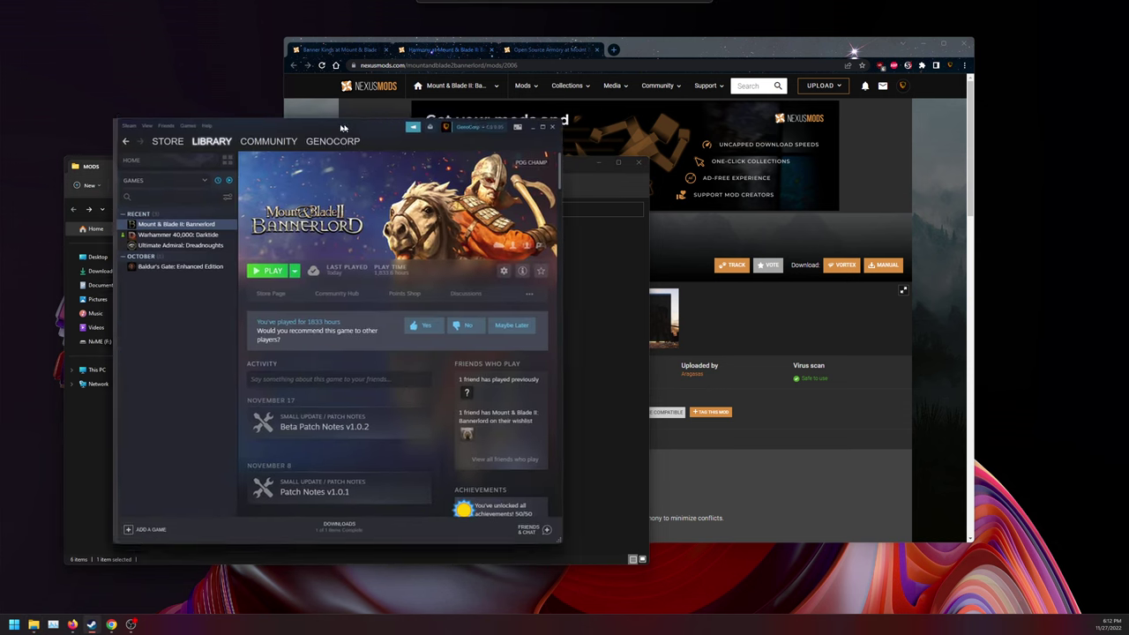
right_click(249, 222)
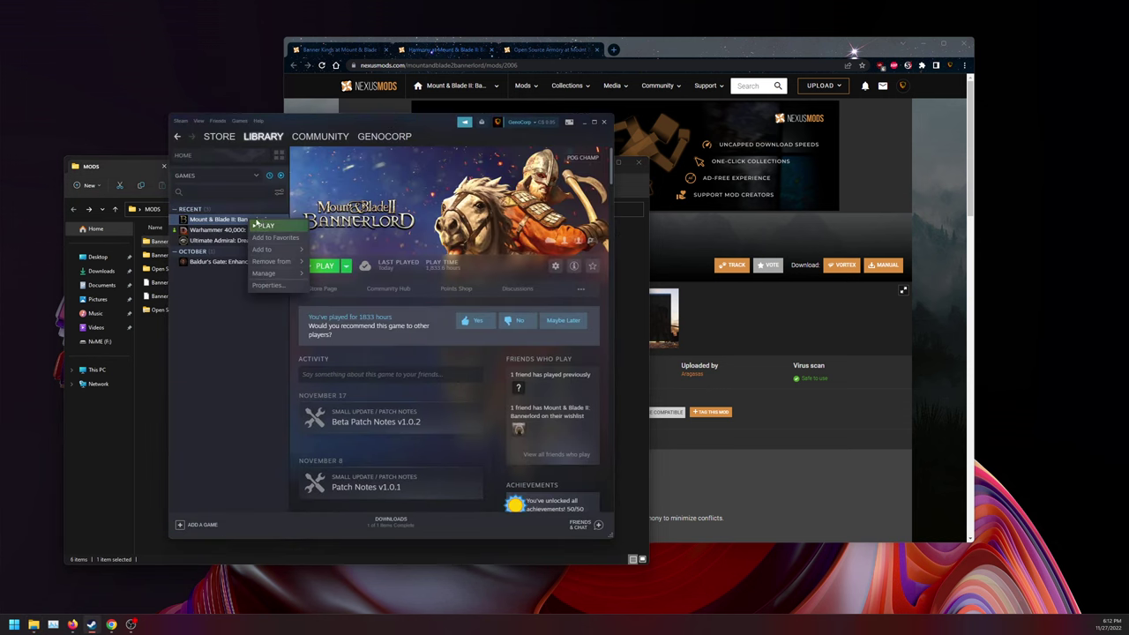
left_click(284, 292)
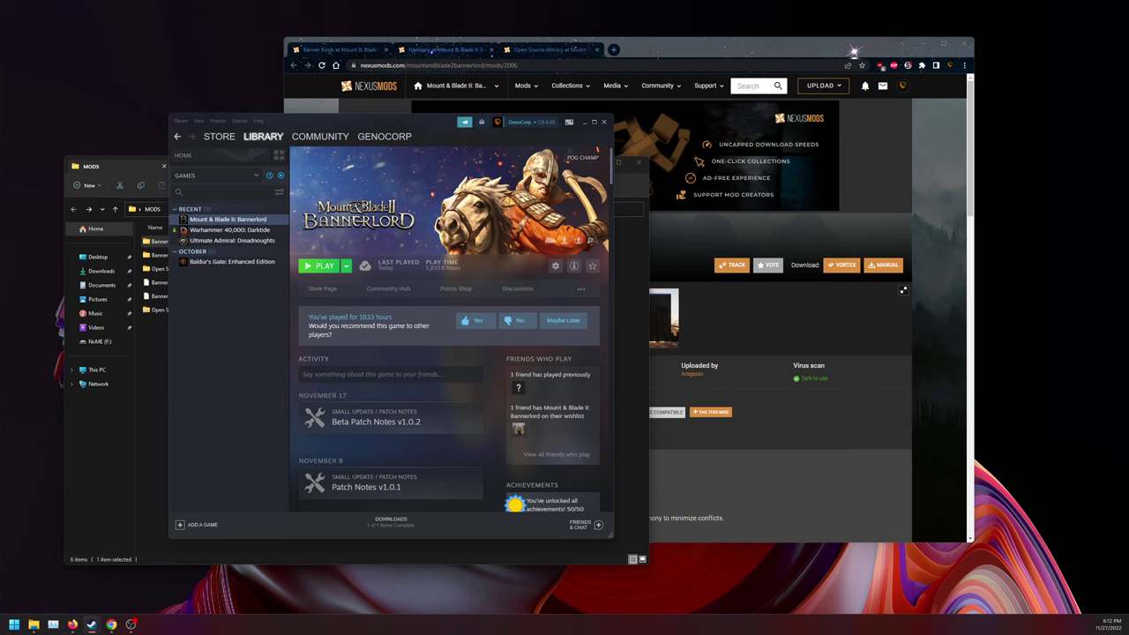
left_click(191, 262)
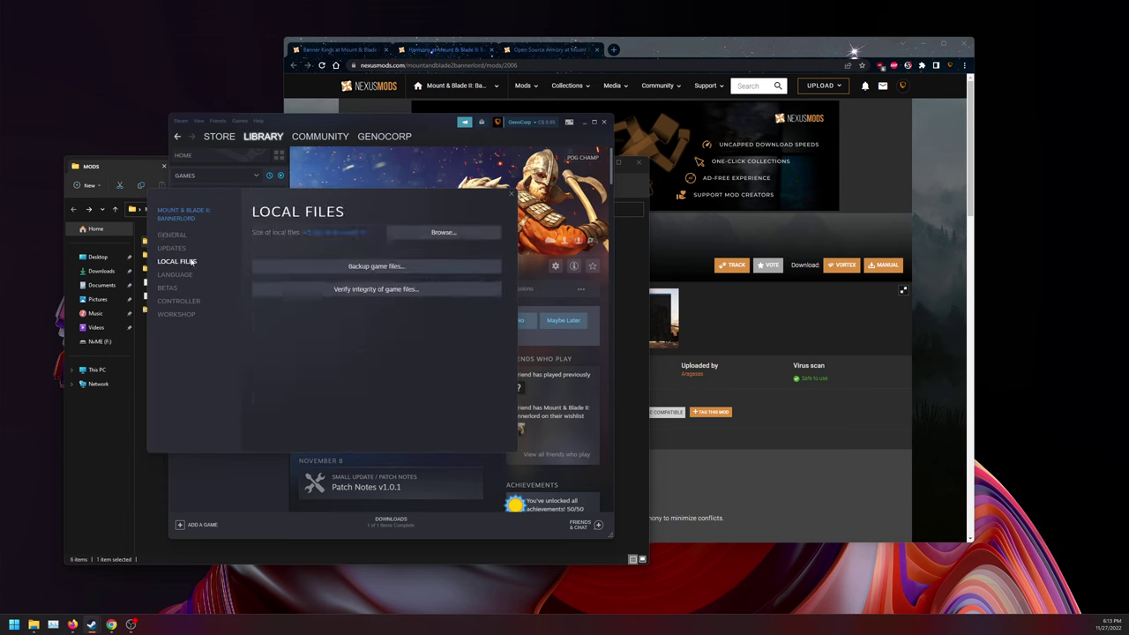
left_click(441, 232)
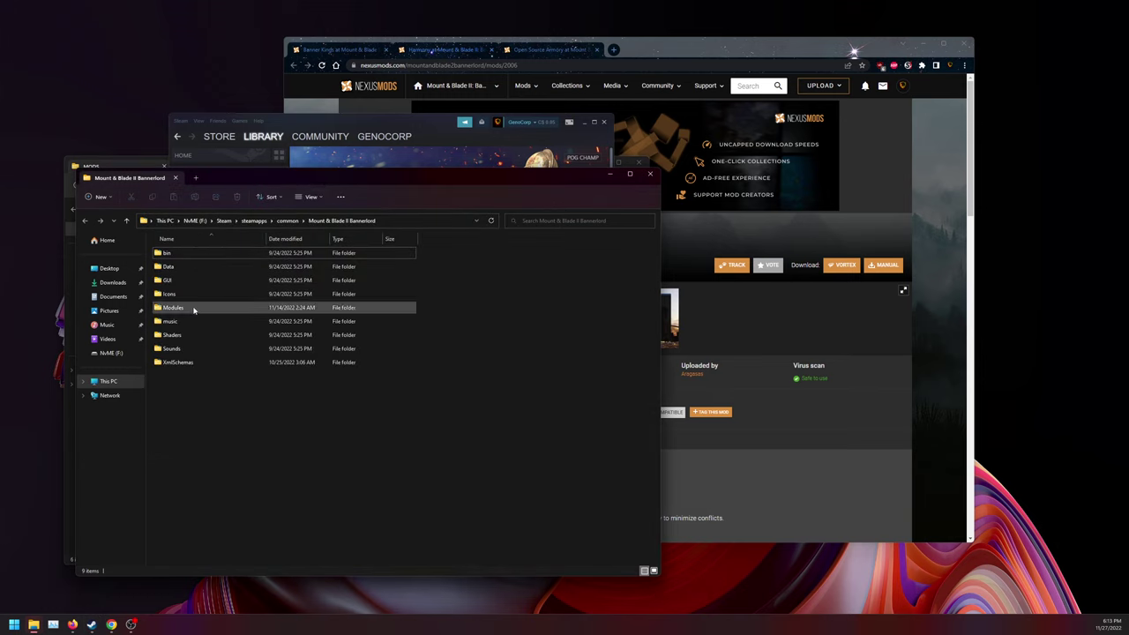
Step: Open the Modules folder in the Bannerlord install and shift its window slightly
double_click(194, 309)
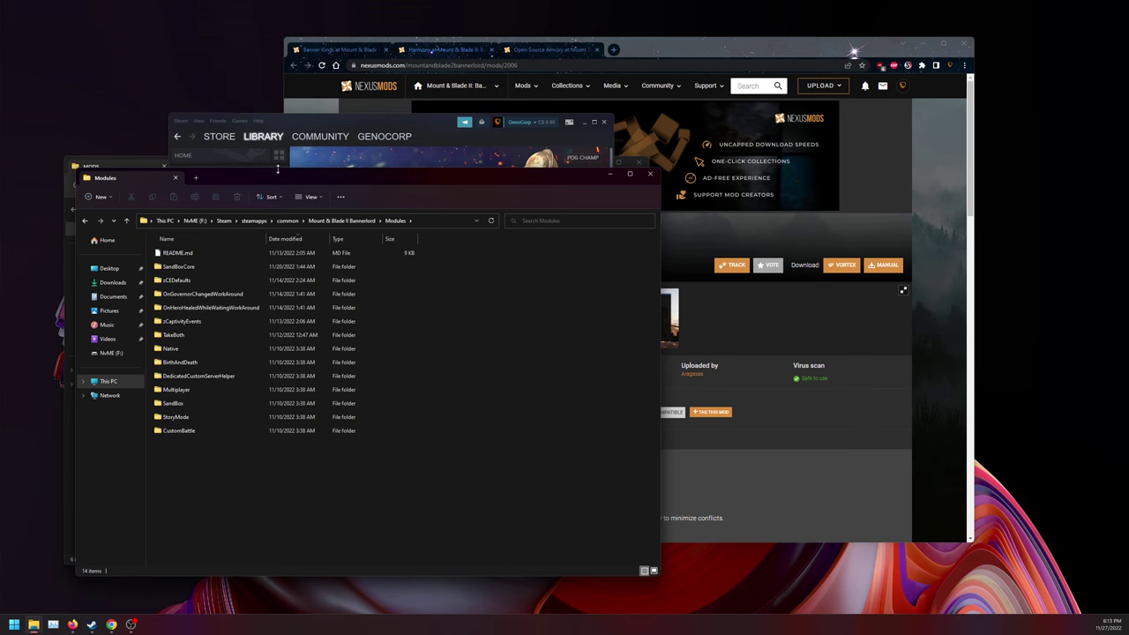
left_click_drag(300, 183, 307, 209)
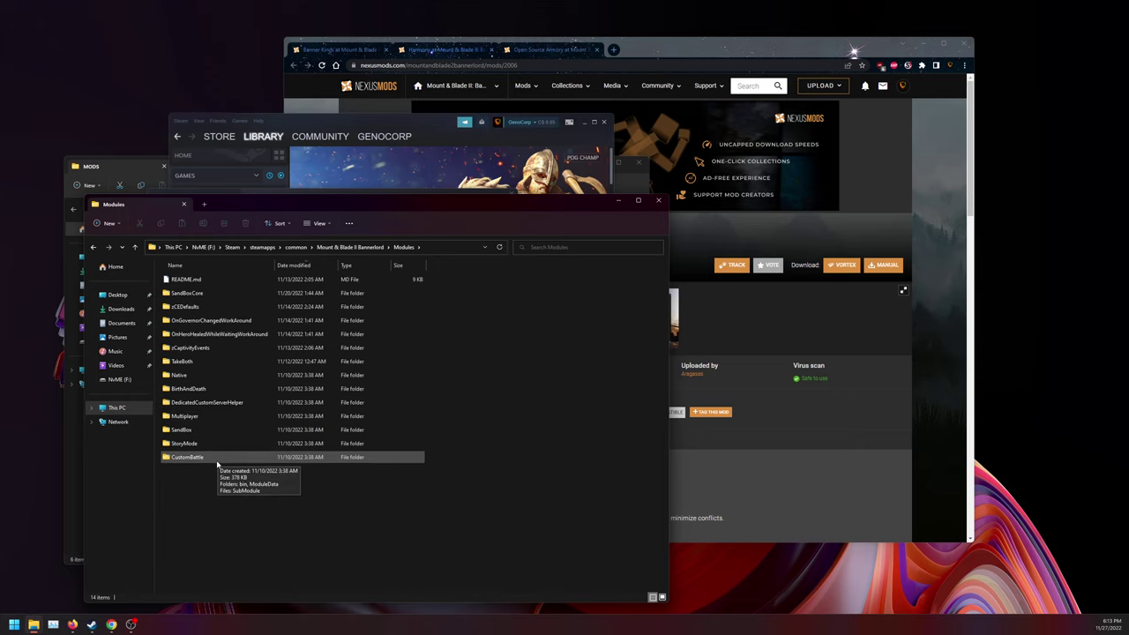
Step: Move the MODS window aside and drag the Banner Kings Assets folder into Modules
left_click(137, 169)
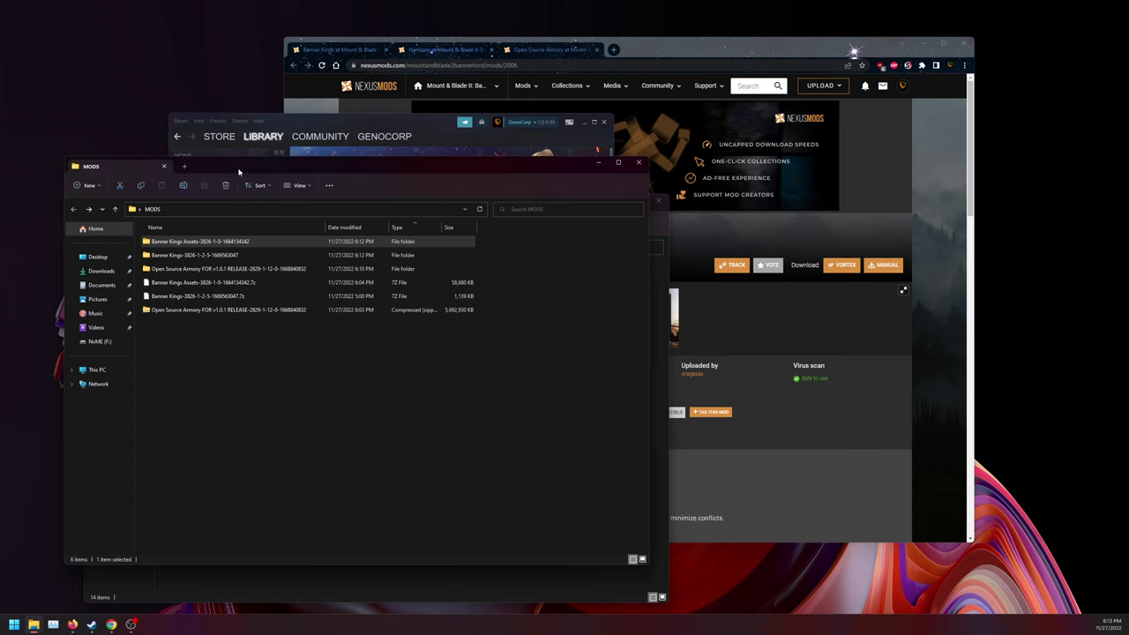
left_click_drag(245, 172, 595, 180)
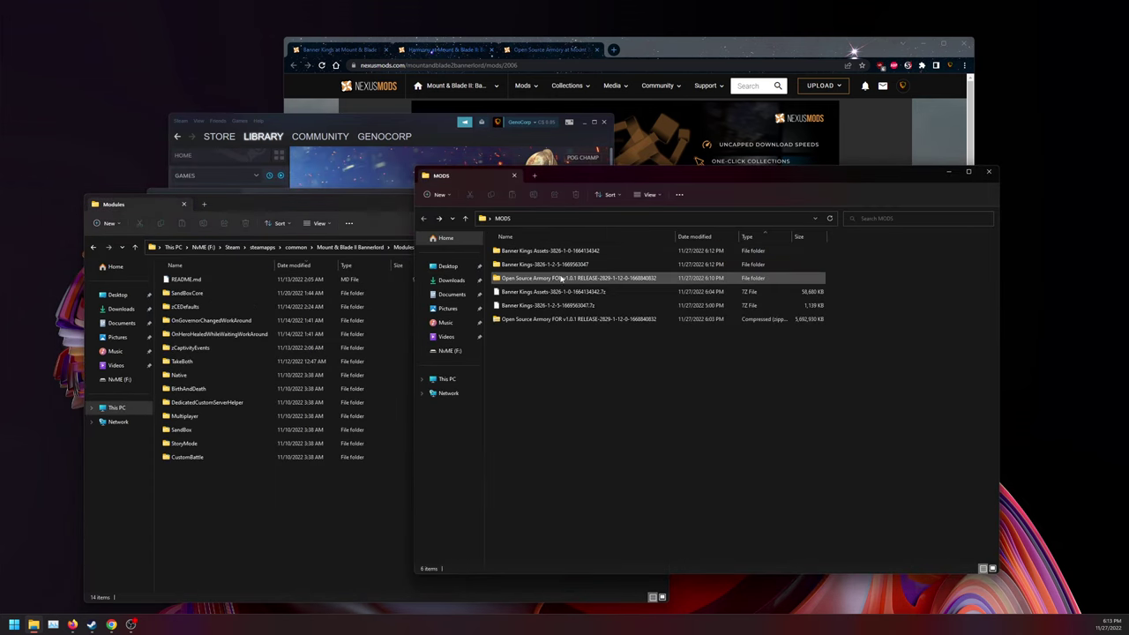
left_click_drag(515, 253, 249, 499)
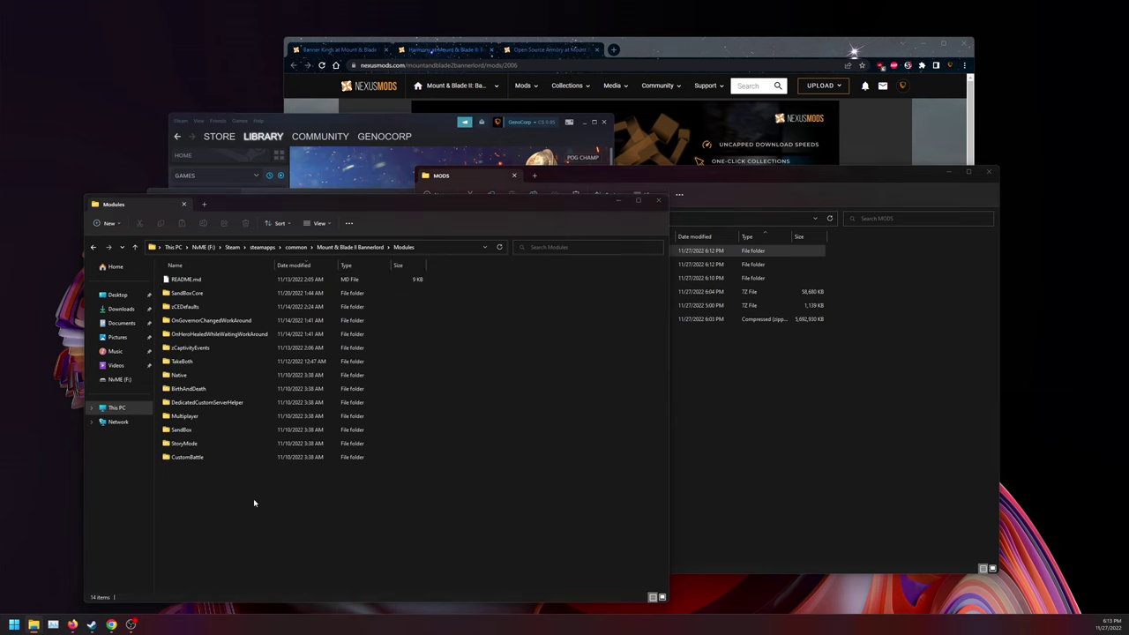
Step: Check the BannerKings folder in the Banner Kings 1.2.5 download and delete the misplaced Banner Kings Assets copy
left_click(769, 425)
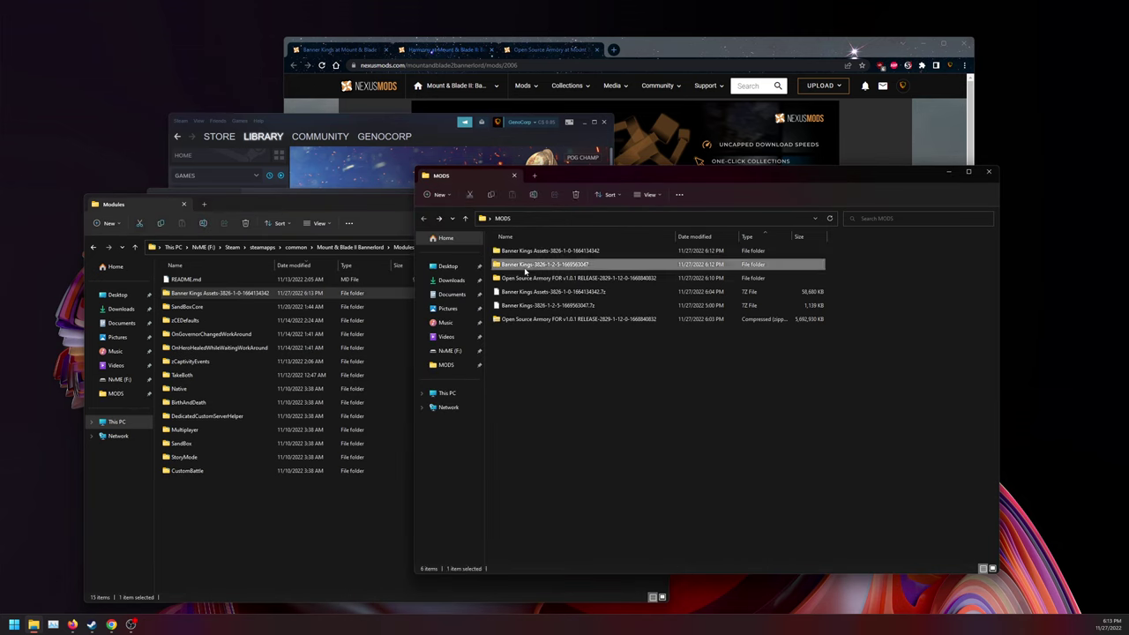
double_click(524, 265)
double_click(516, 251)
left_click(423, 218)
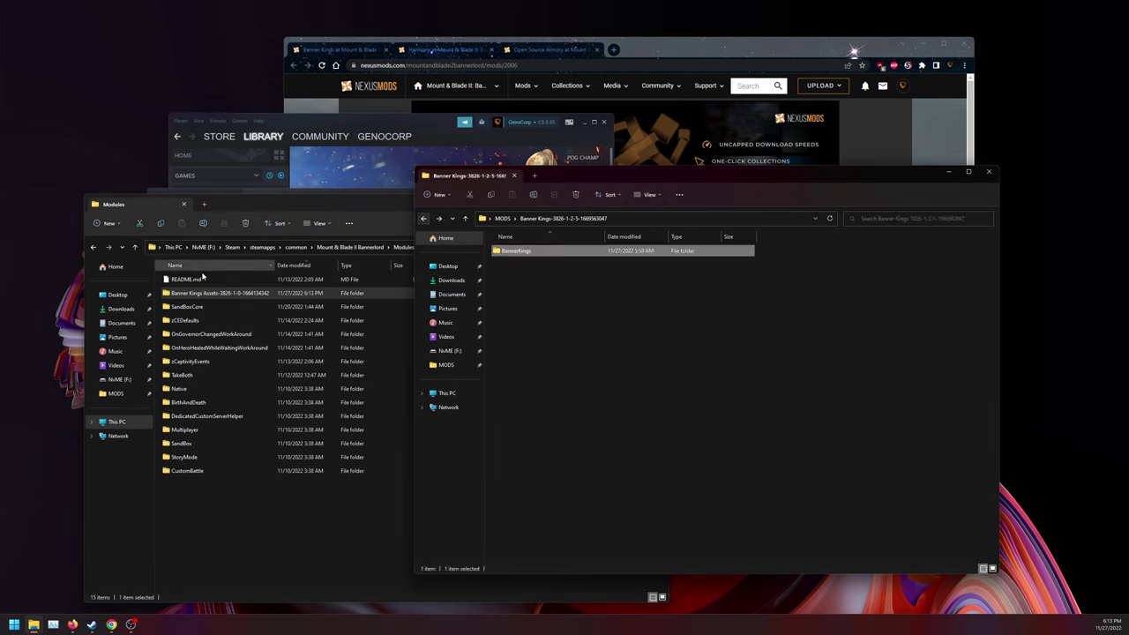
left_click(219, 294)
right_click(220, 294)
left_click(287, 304)
Step: Copy the BannerKings folder from the download into Bannerlord's Modules folder
left_click(779, 428)
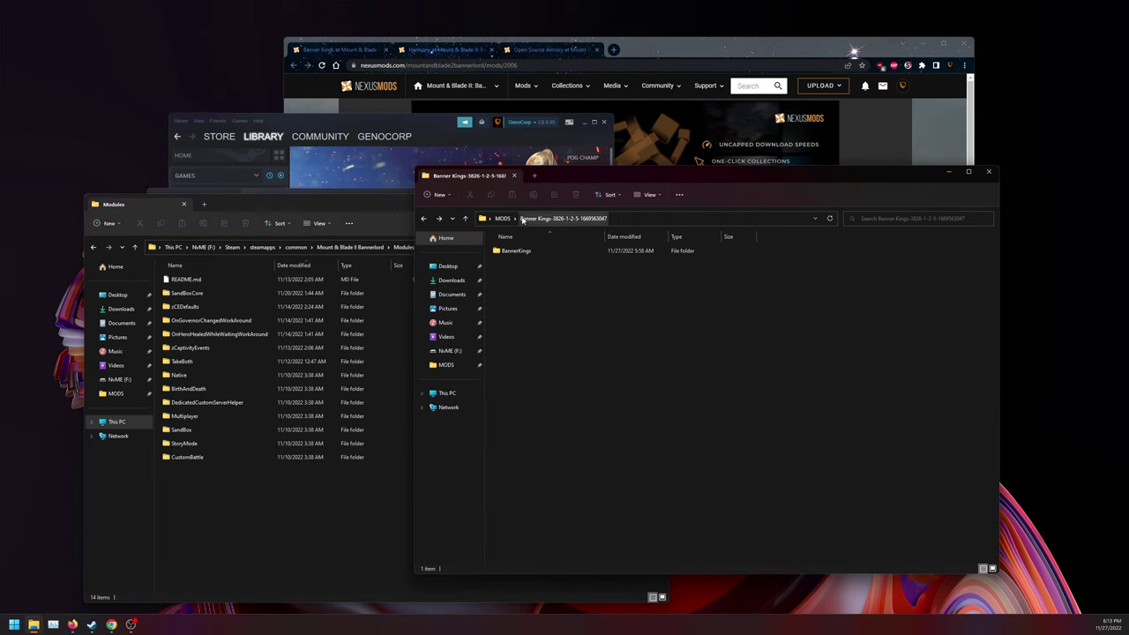
double_click(516, 252)
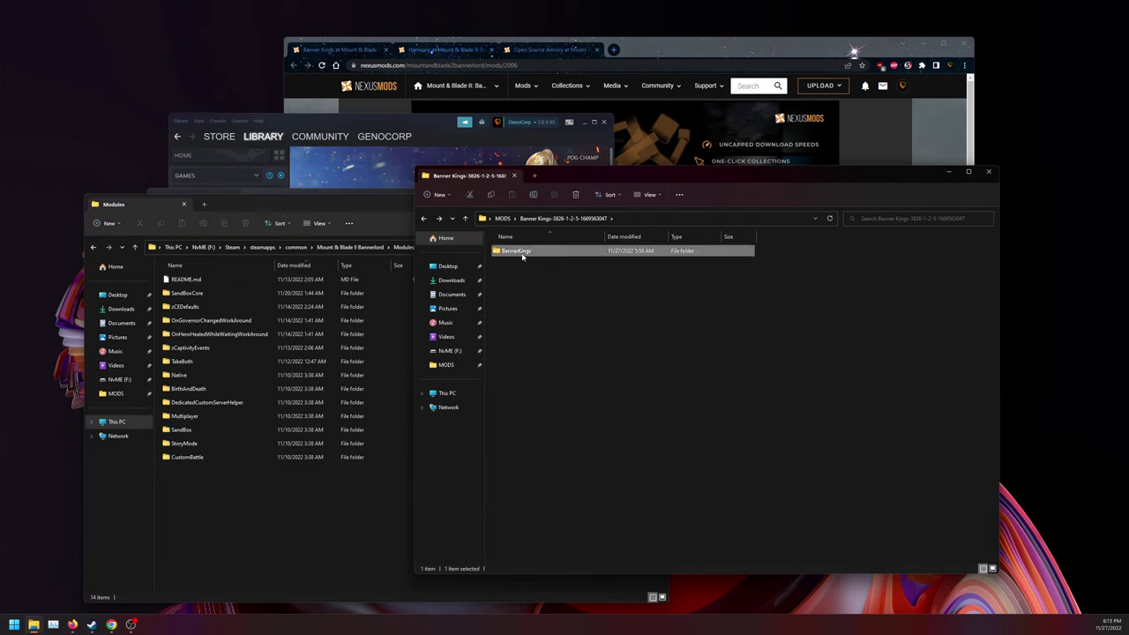
left_click(423, 217)
left_click_drag(527, 259, 590, 420)
Step: Copy the OpenSourceArmory folder from the Open Source Armory download into Modules
left_click(797, 413)
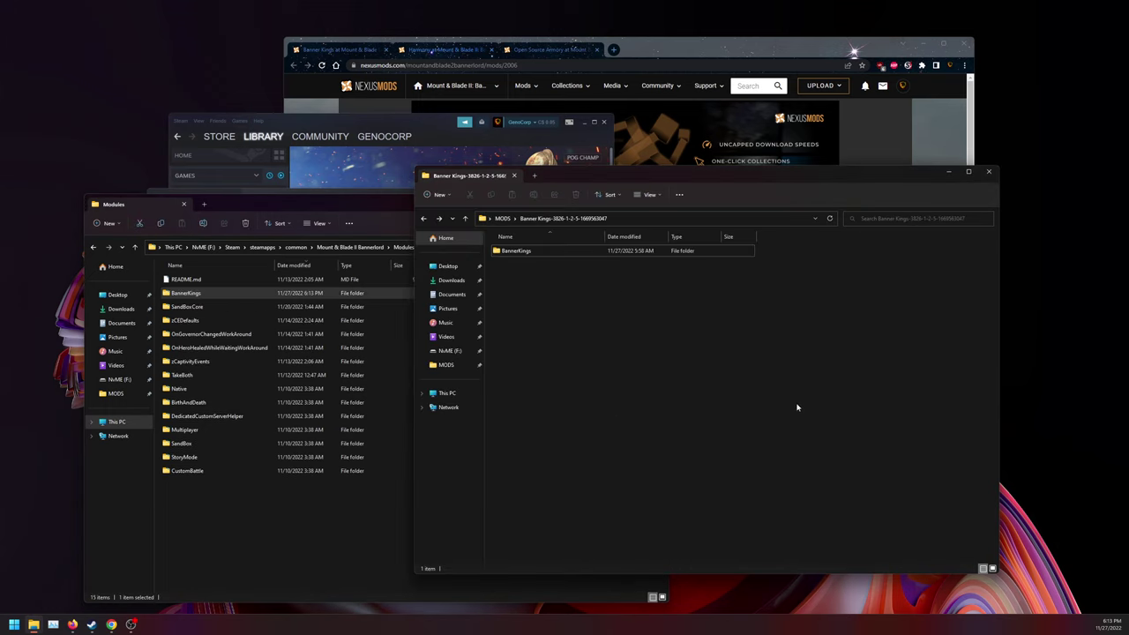
left_click(424, 219)
left_click(424, 218)
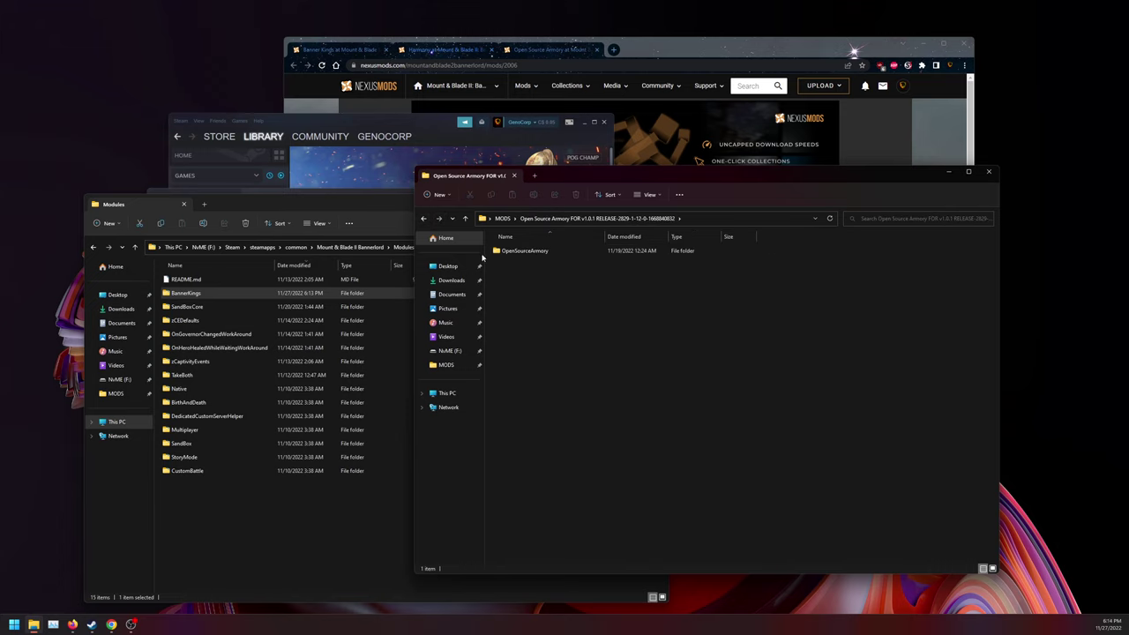
double_click(512, 251)
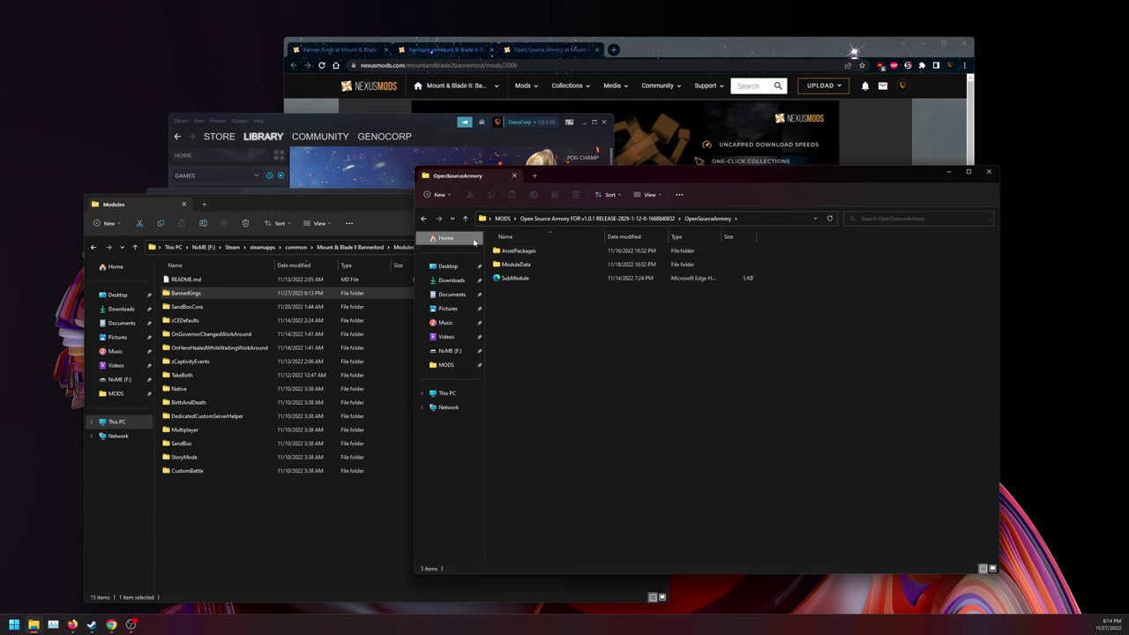
left_click(424, 219)
left_click_drag(525, 251, 255, 541)
Step: Copy Assets, AssetSources and RuntimeDataCache from the Banner Kings Assets download into Modules\BannerKings
left_click(752, 394)
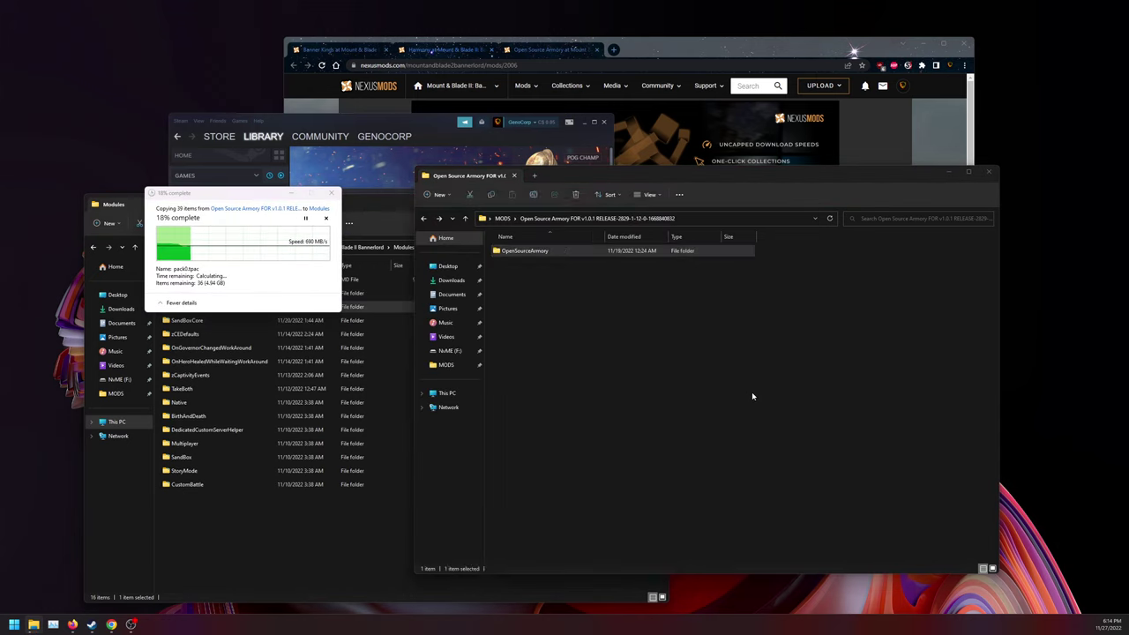
left_click(502, 220)
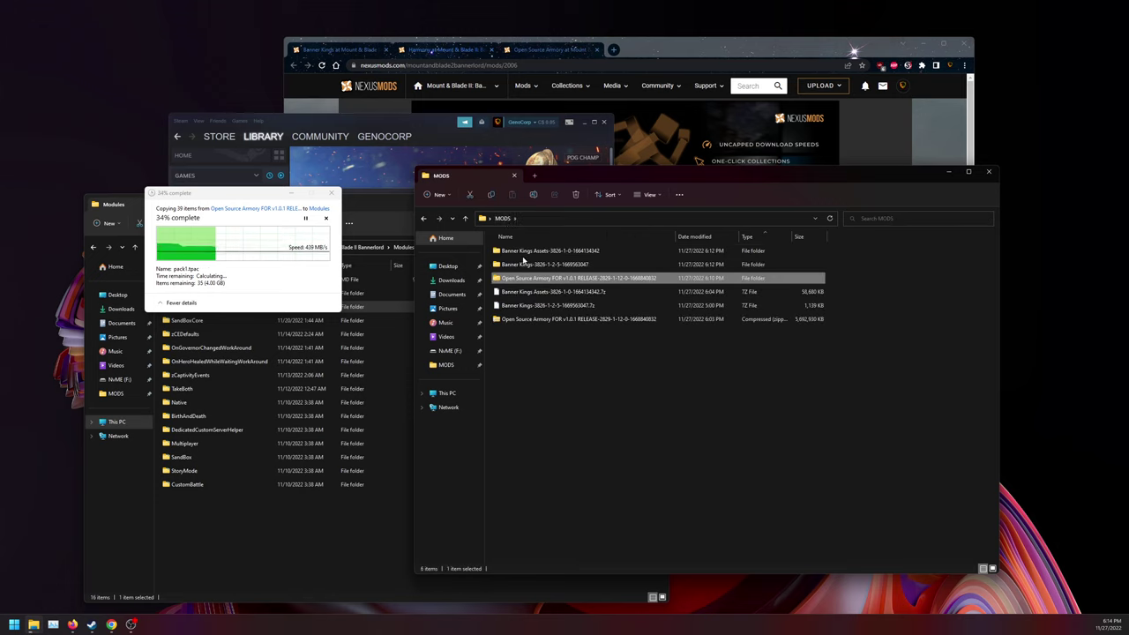
double_click(529, 252)
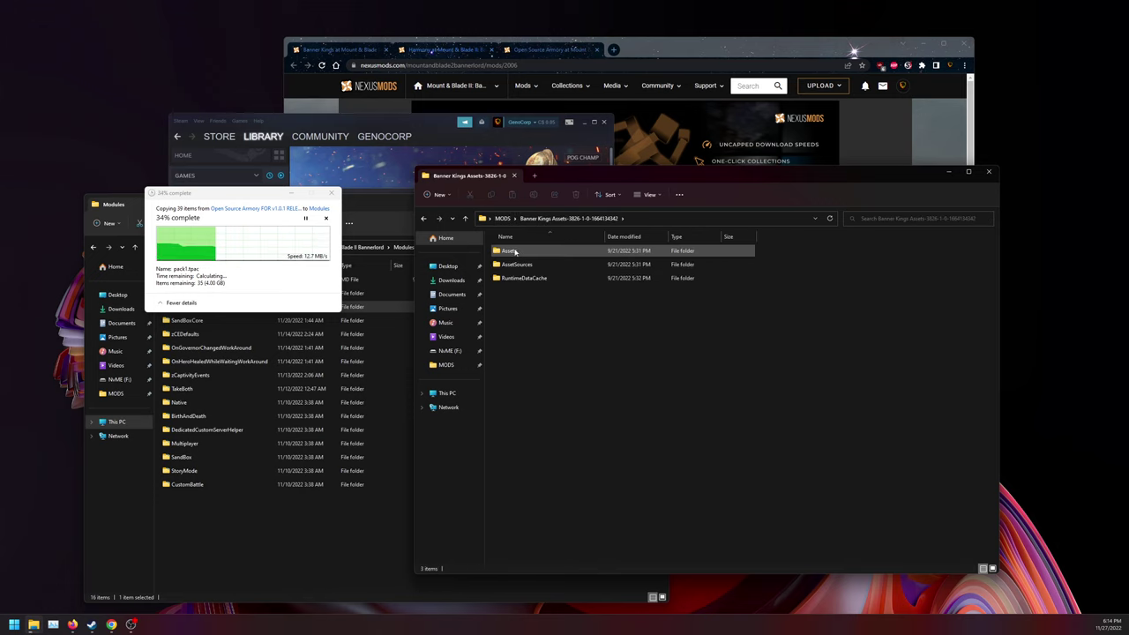
left_click(211, 538)
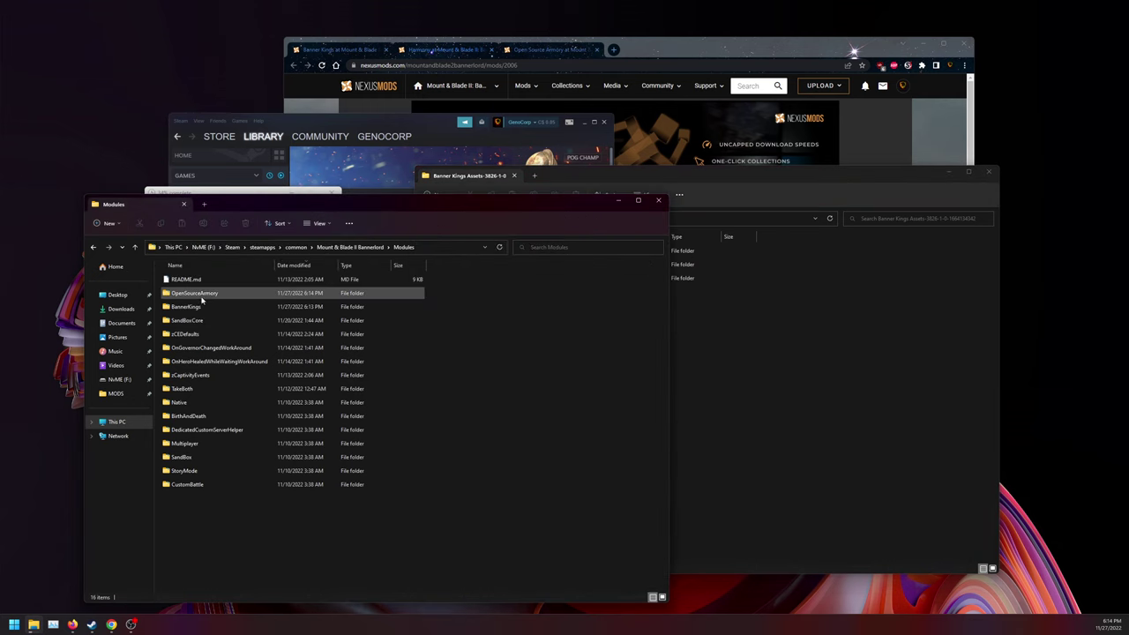
left_click(580, 333)
left_click_drag(580, 333, 223, 318)
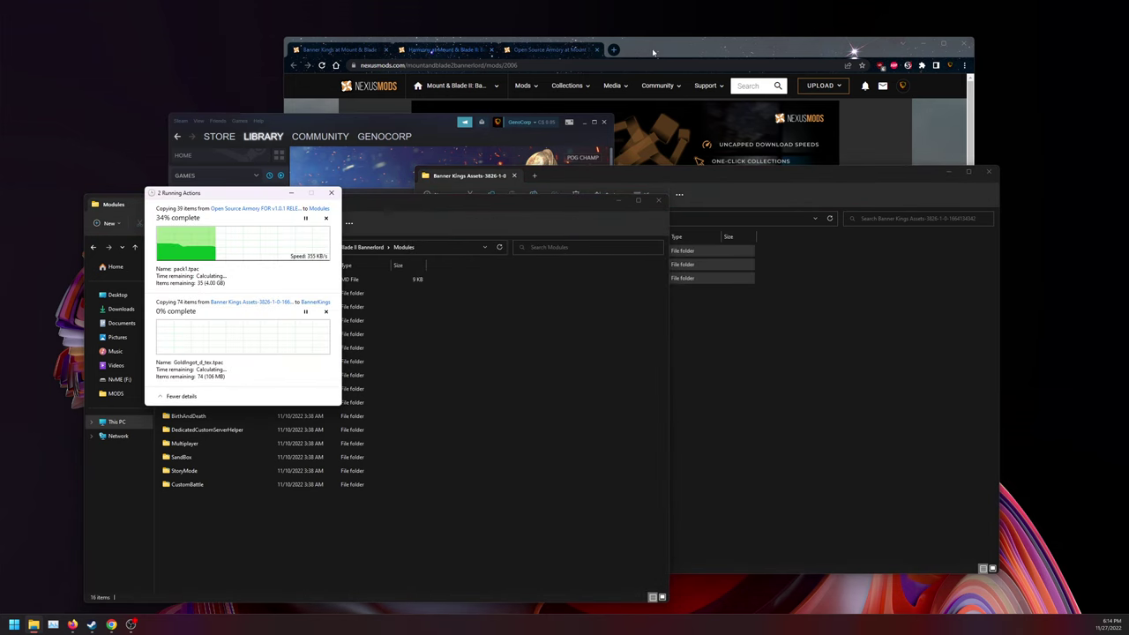
left_click(924, 43)
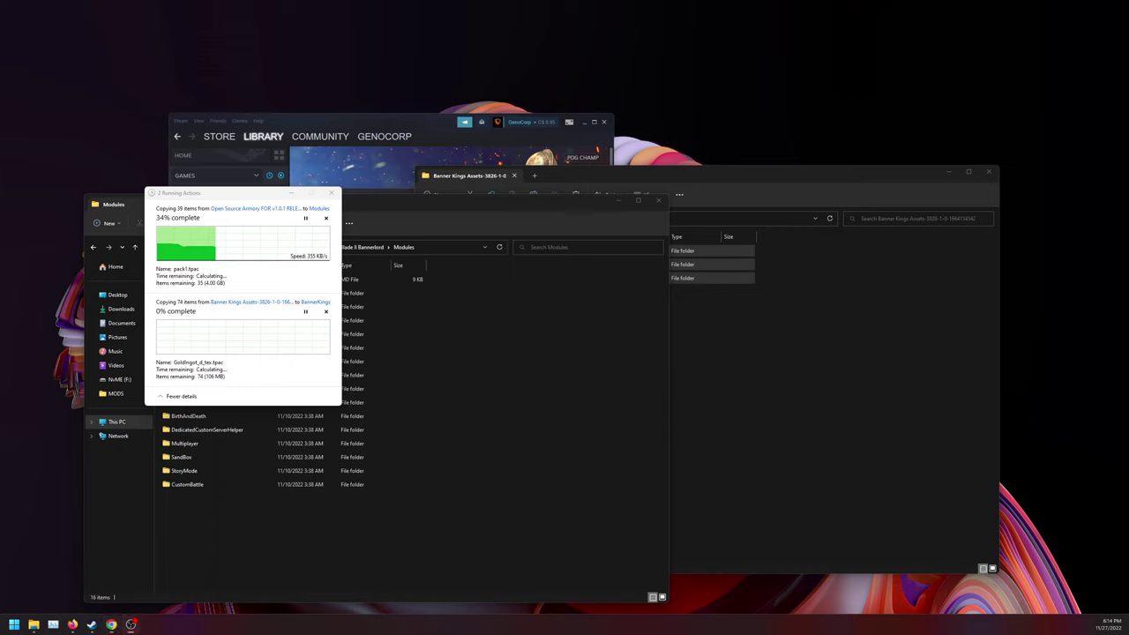
Step: Show the Banner Kings Nexus page with Requirements expanded: ButterLib, Harmony, MCM, Open Source Armory, UIExtenderEx
left_click(131, 625)
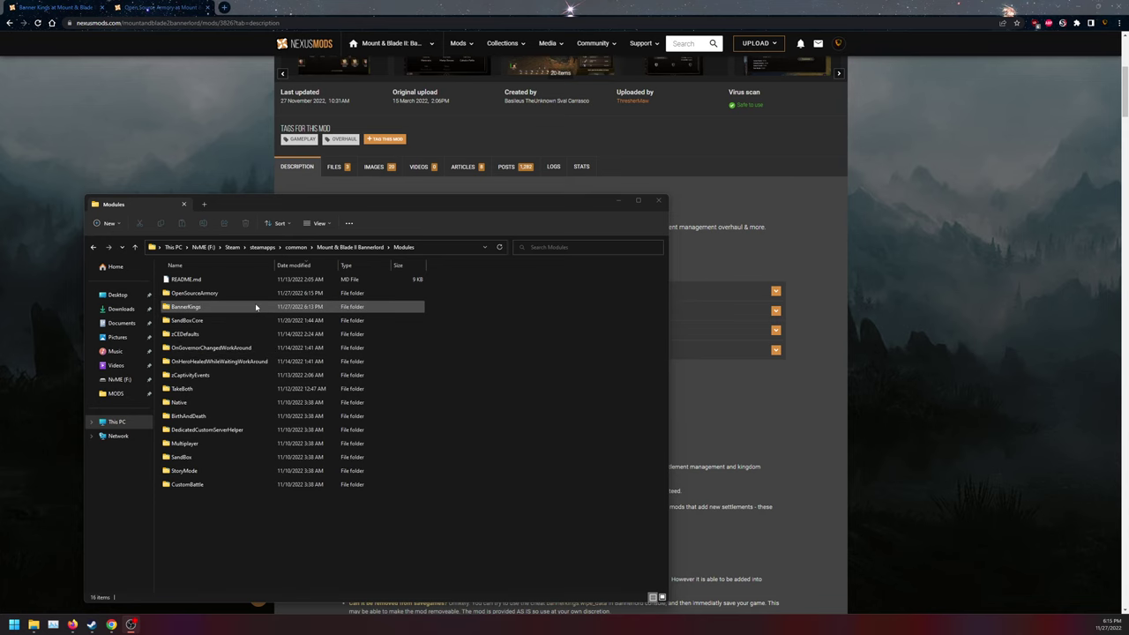
left_click(246, 165)
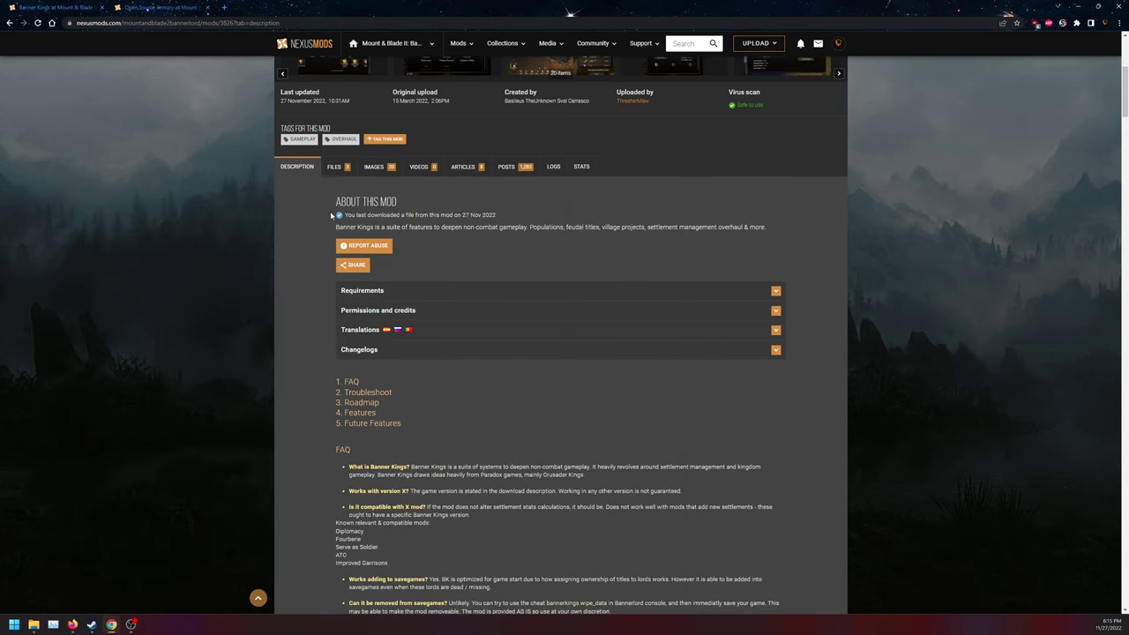
left_click(442, 294)
scroll(443, 296, "down", 1)
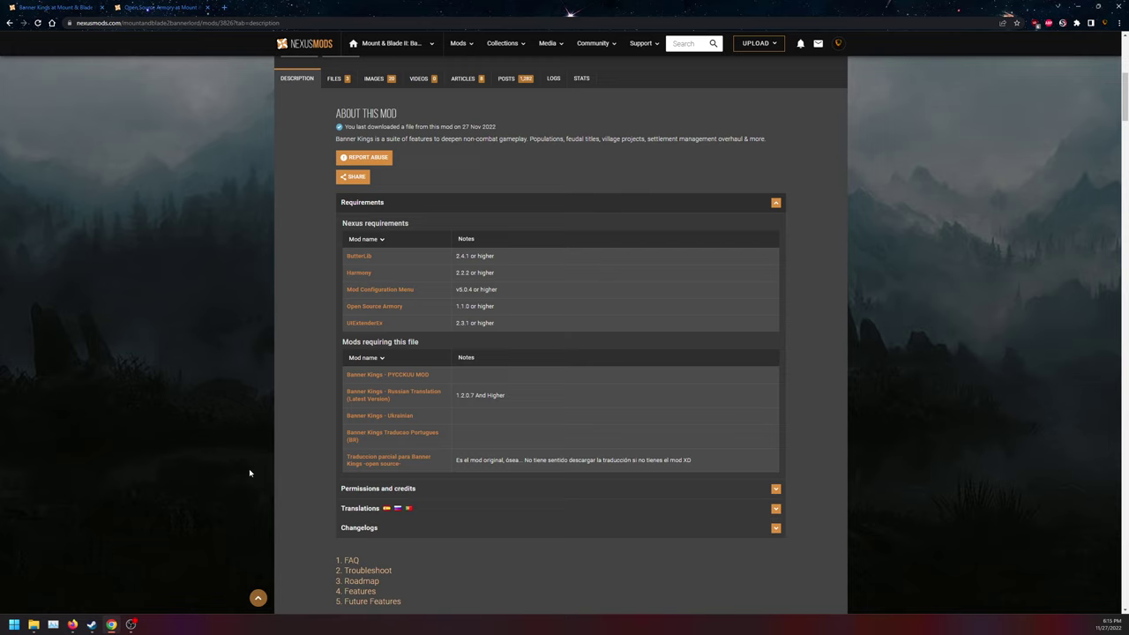
Step: Start Mount & Blade II: Bannerlord with PLAY from the Steam library
mouse_move(131, 624)
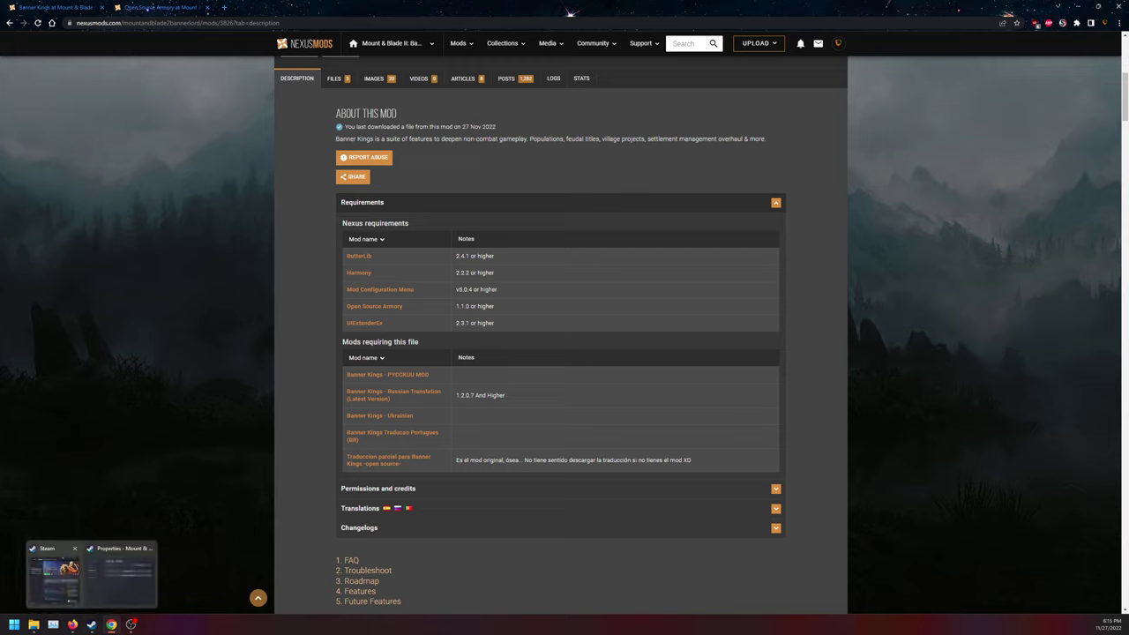
mouse_move(91, 630)
left_click(73, 591)
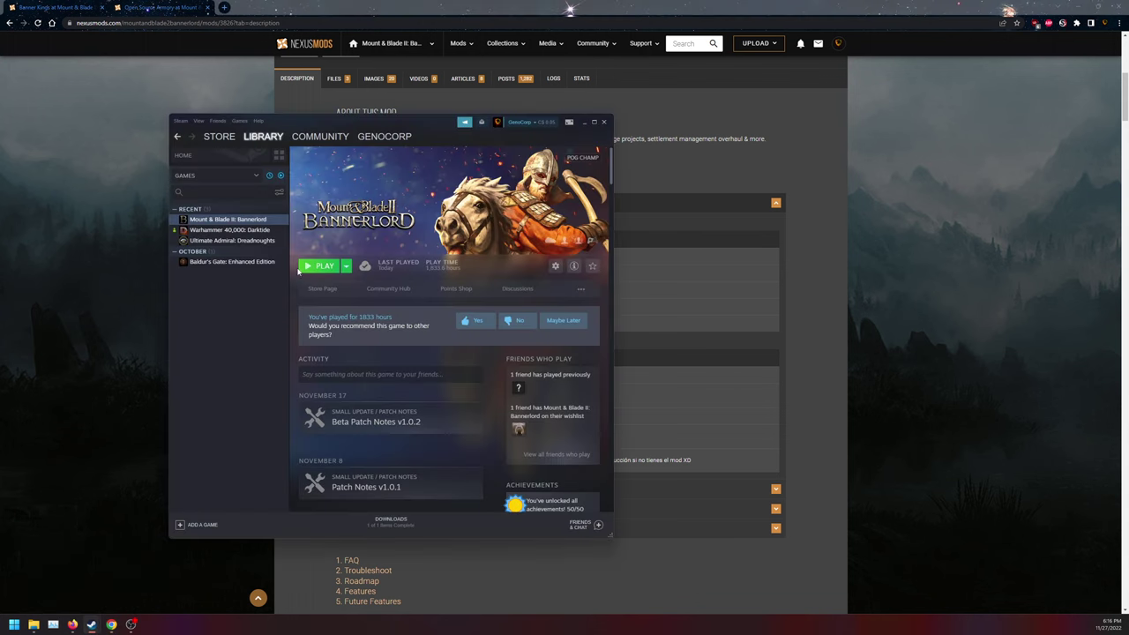
left_click(311, 267)
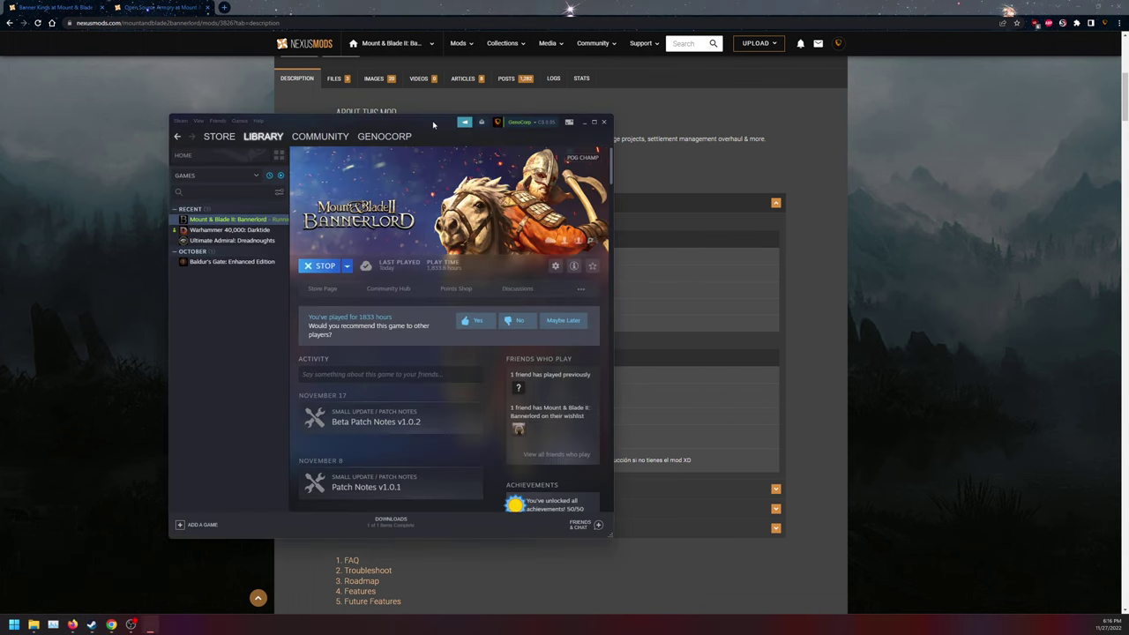
Step: Collapse Banner Kings' Requirements list and scroll down toward the FAQ and Troubleshoot notes
left_click(104, 306)
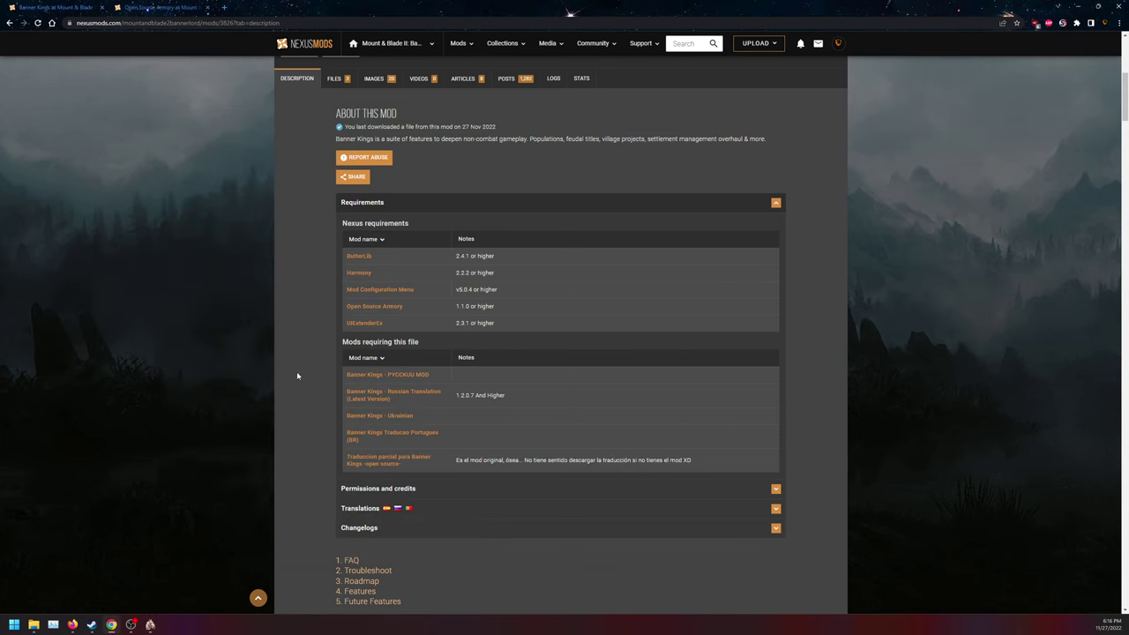
scroll(398, 433, "down", 1)
scroll(375, 469, "up", 2)
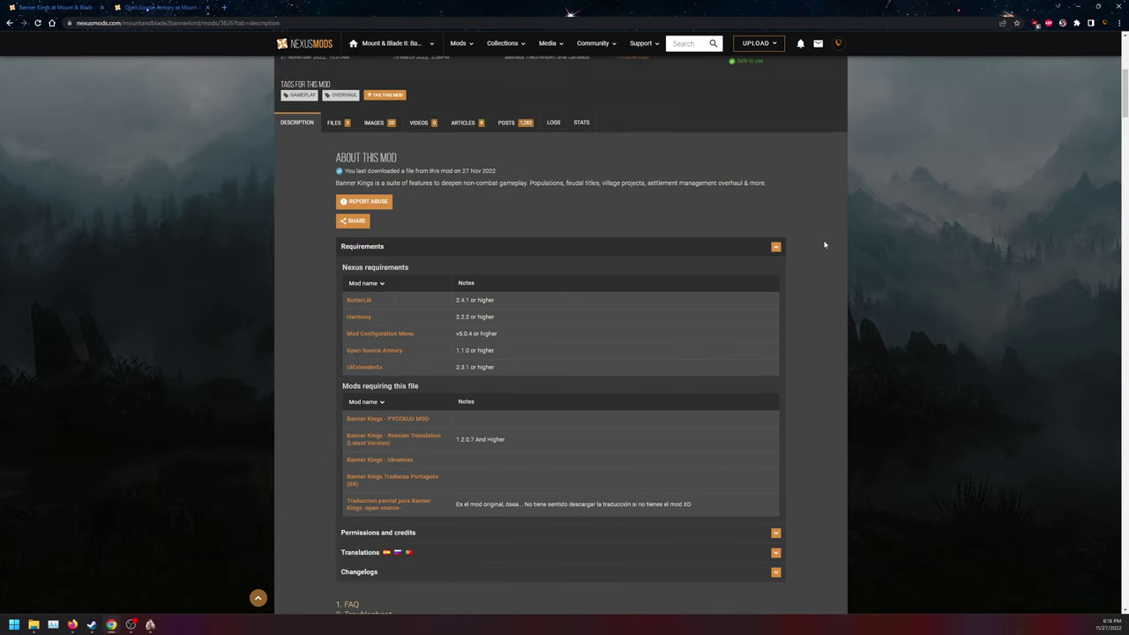
left_click(423, 247)
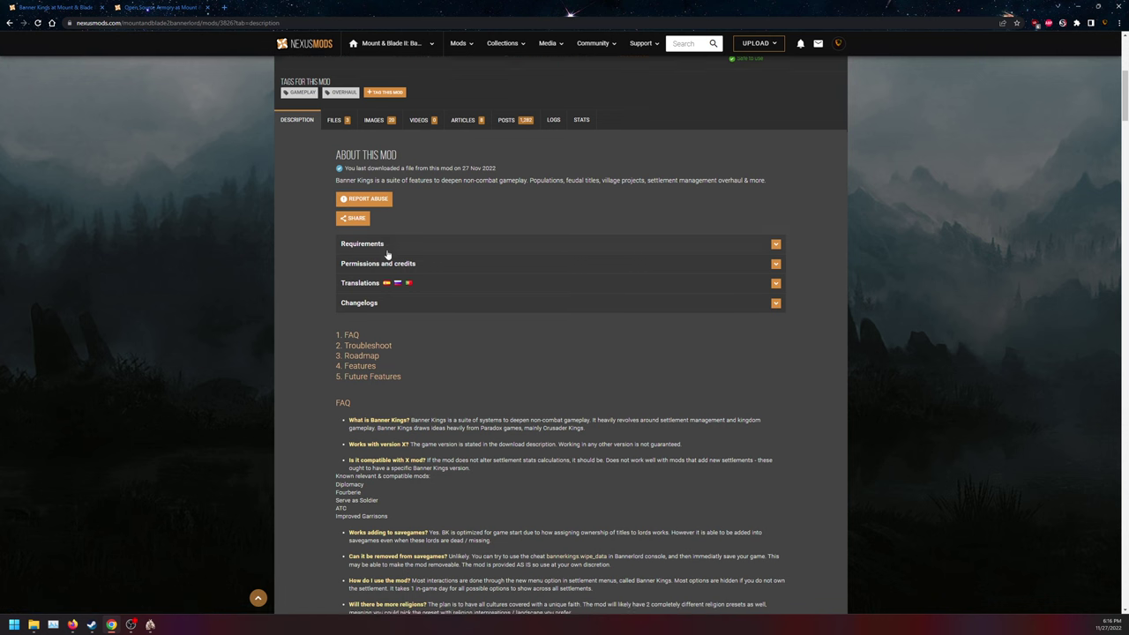
scroll(391, 253, "down", 3)
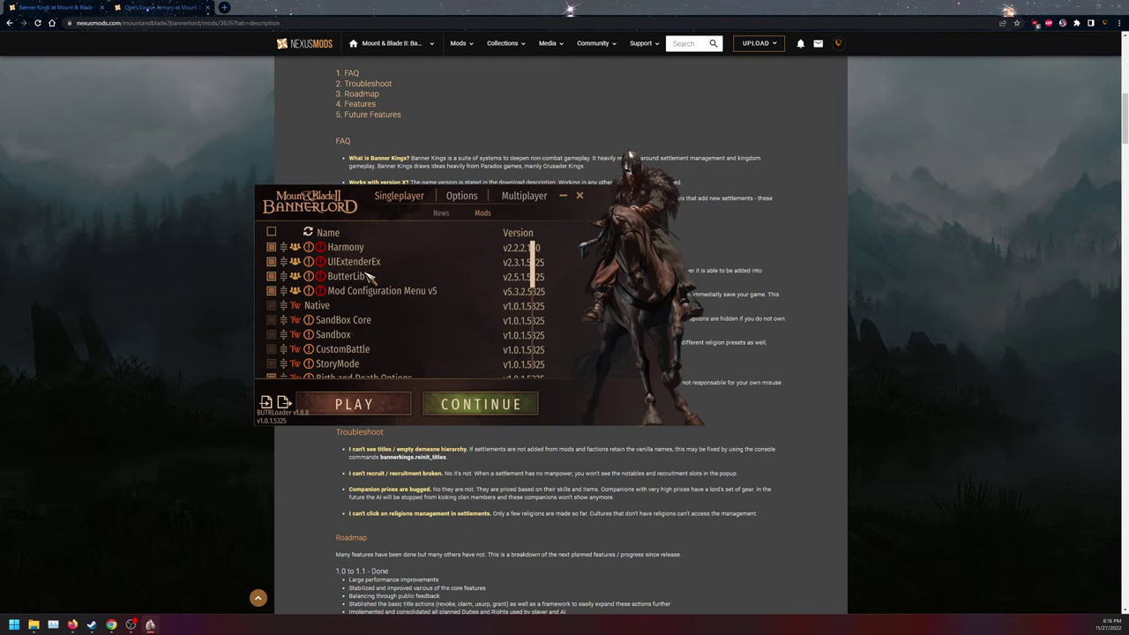
Step: Move BannerKings up the load order to sit just below Birth and Death Options
scroll(369, 279, "down", 5)
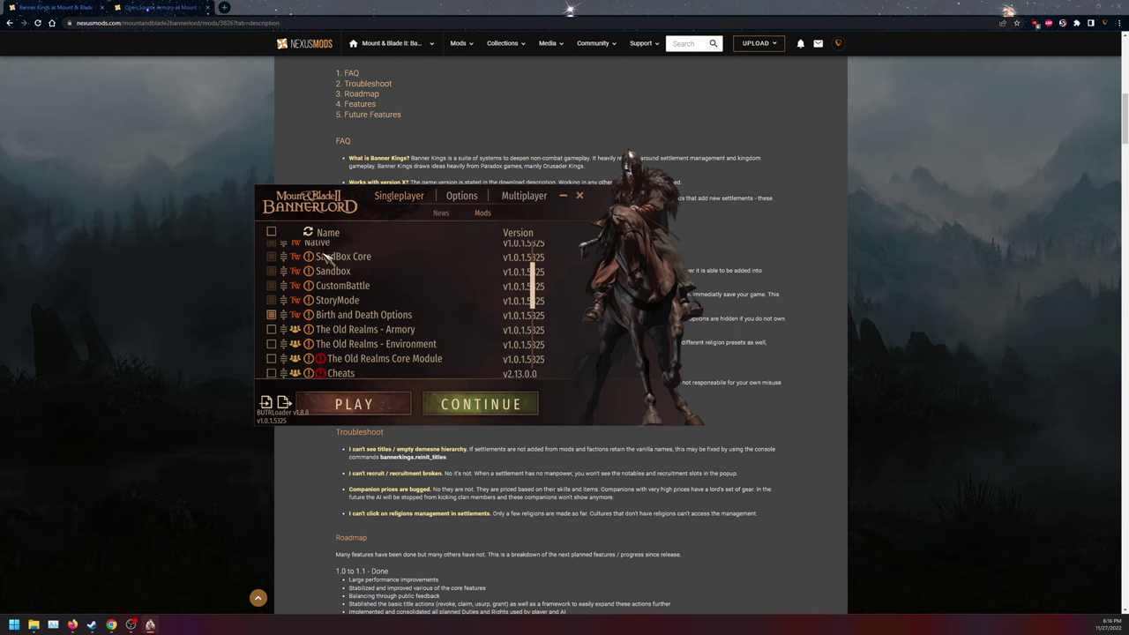
scroll(336, 303, "up", 5)
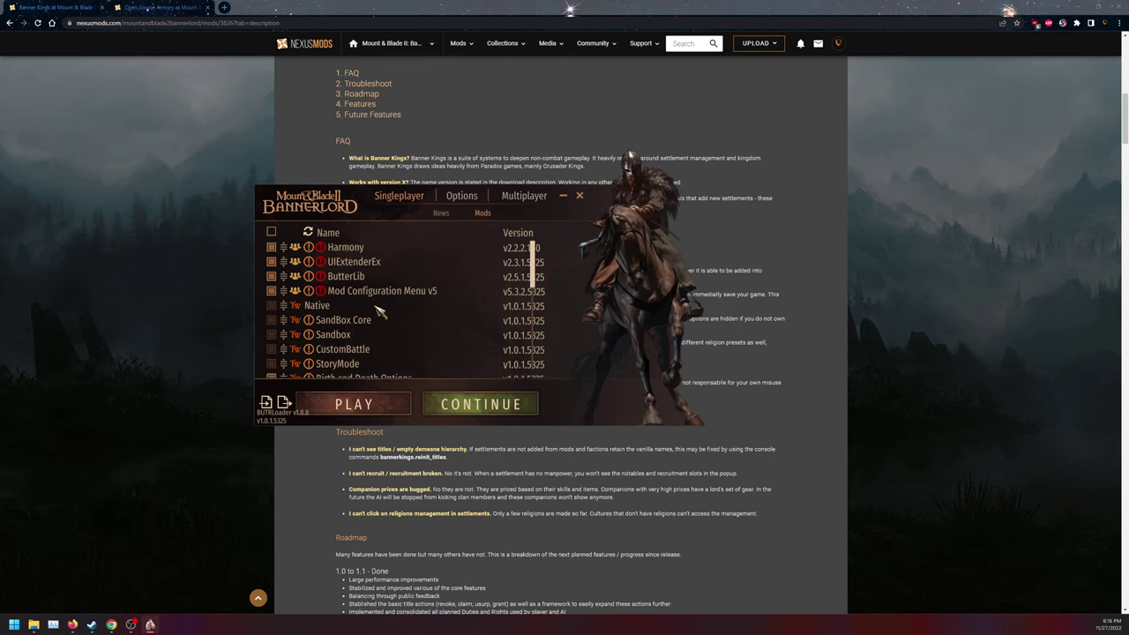
scroll(378, 309, "down", 4)
scroll(378, 309, "down", 10)
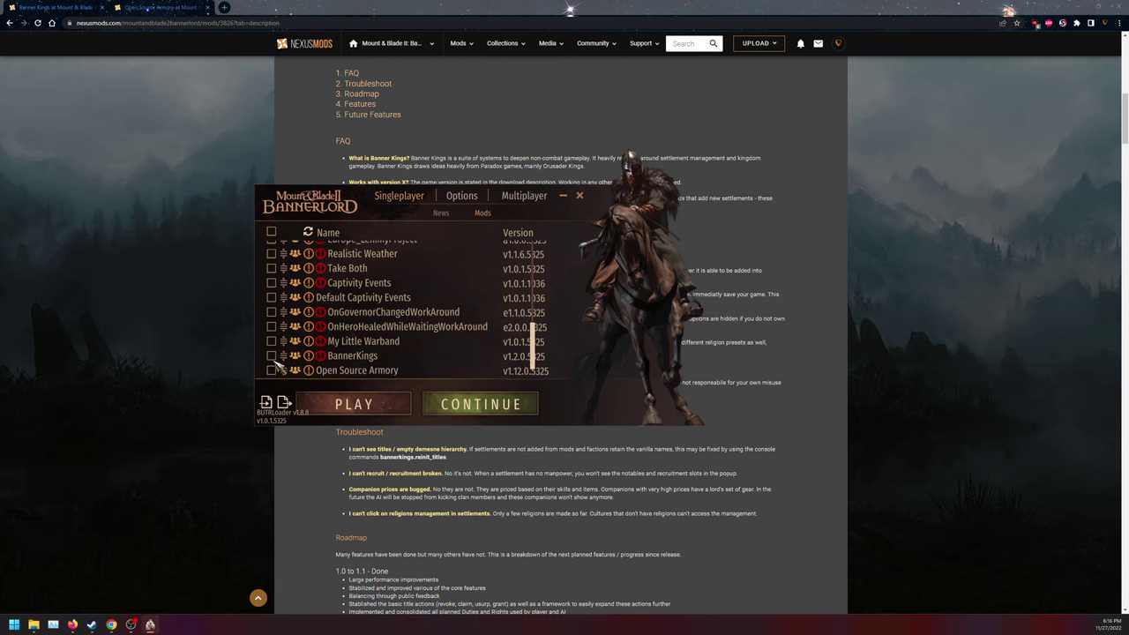
mouse_move(323, 354)
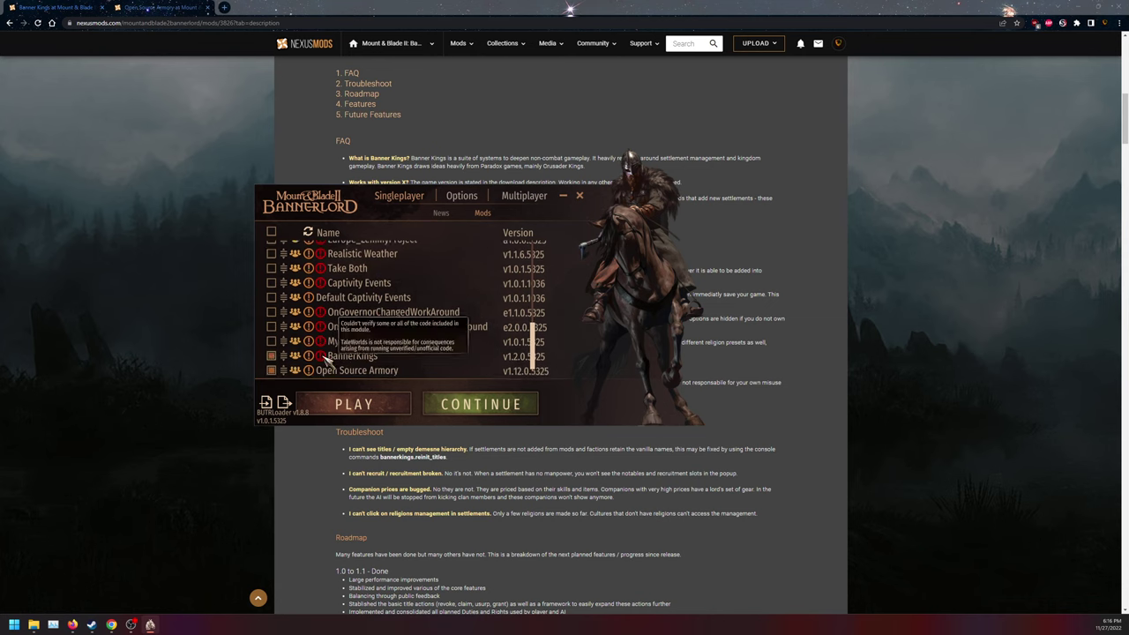
left_click_drag(313, 357, 349, 322)
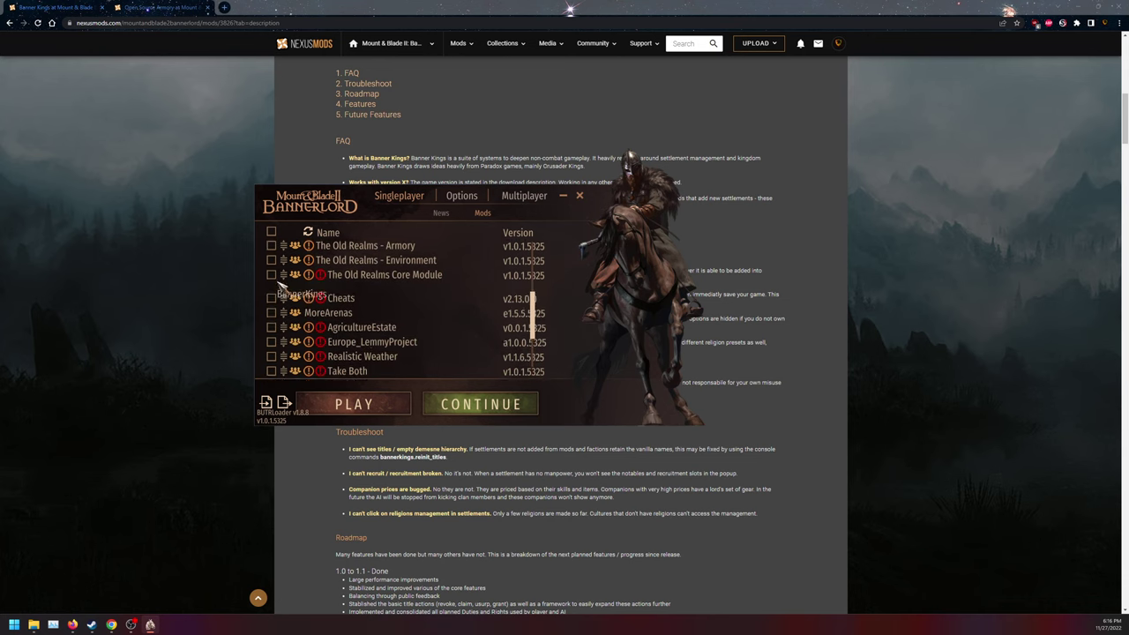
left_click_drag(278, 281, 279, 265)
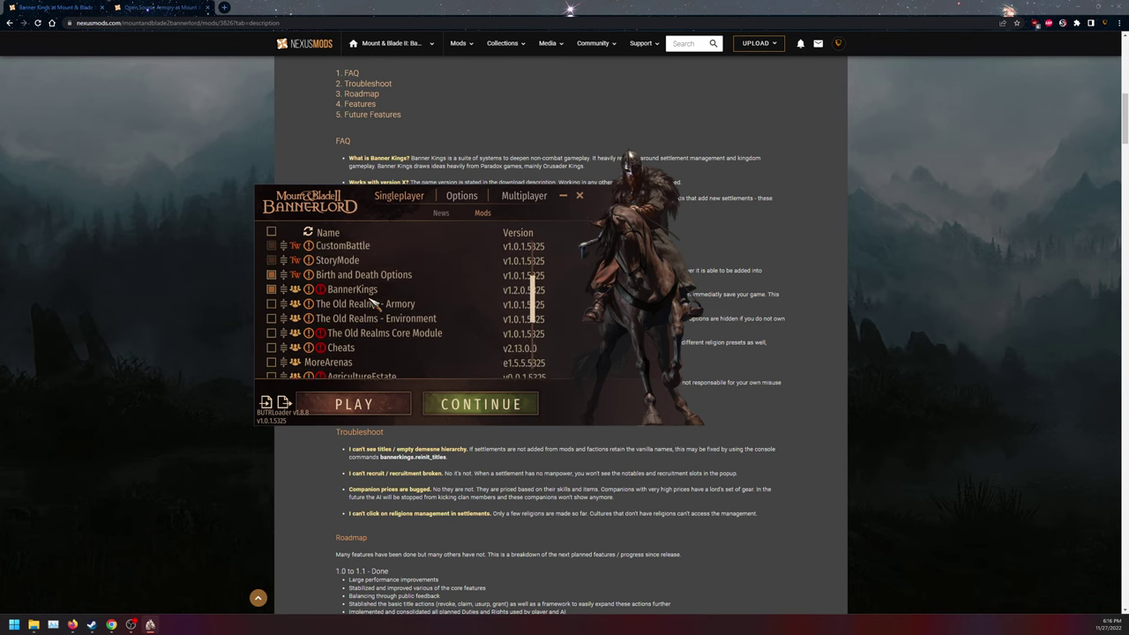
Step: Place Open Source Armory up the list below Birth and Death Options as well
scroll(292, 306, "up", 1)
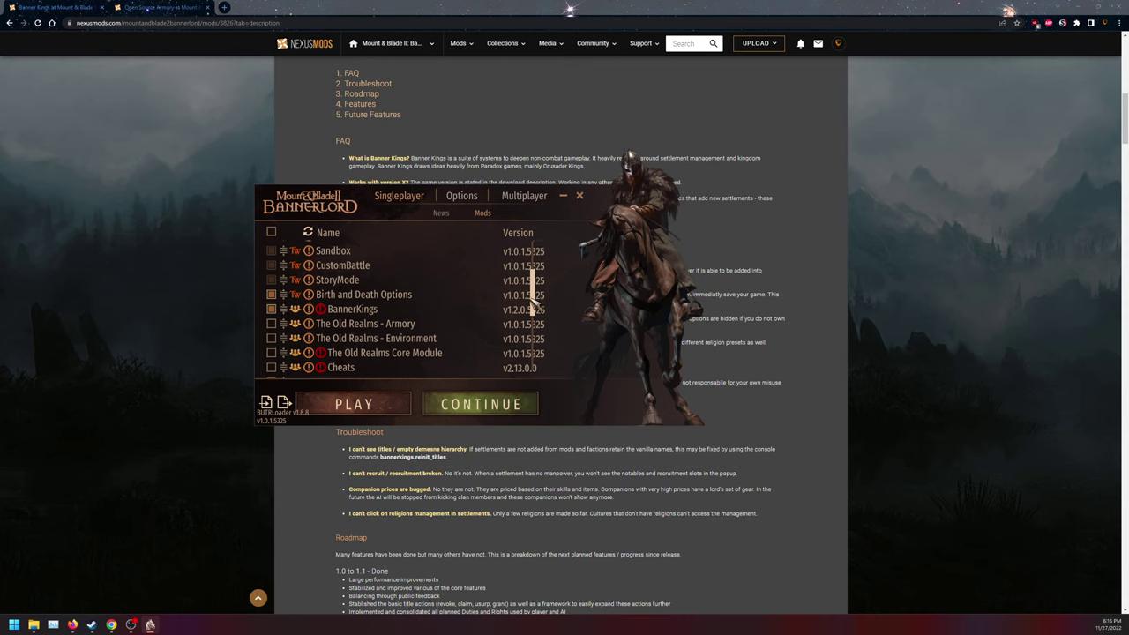
left_click_drag(532, 308, 556, 388)
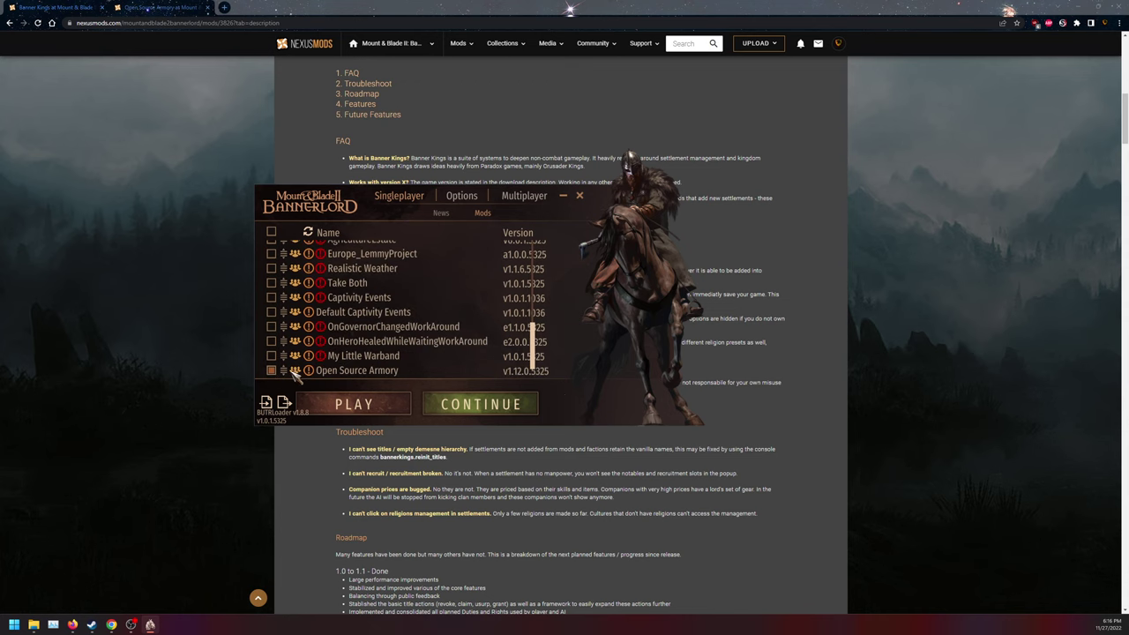
left_click_drag(294, 373, 300, 278)
scroll(366, 319, "up", 5)
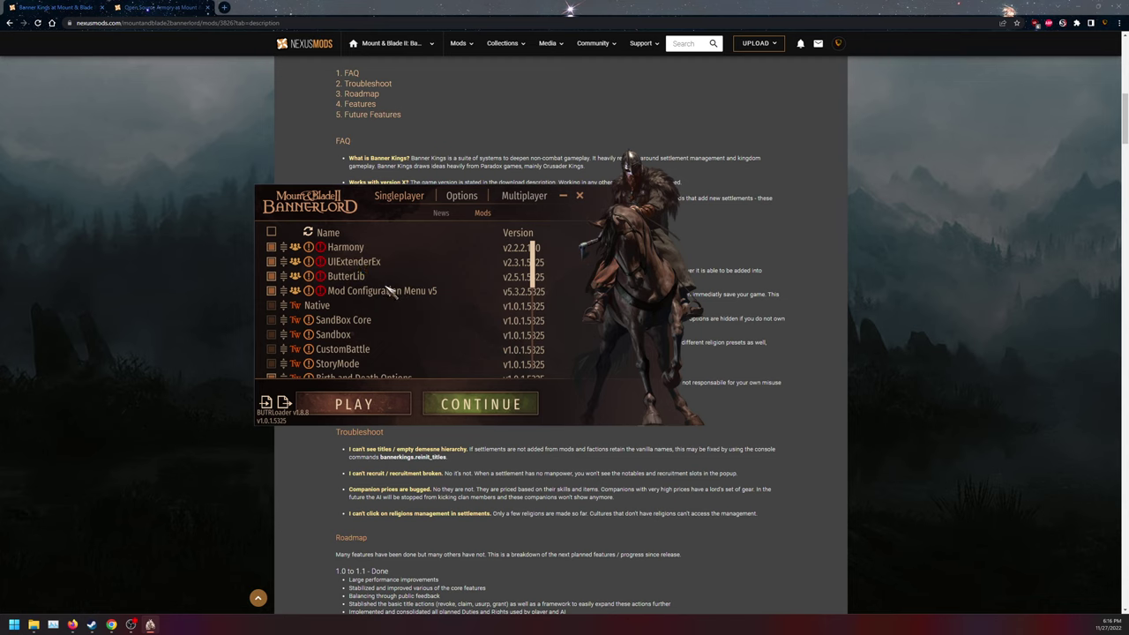
scroll(388, 293, "down", 4)
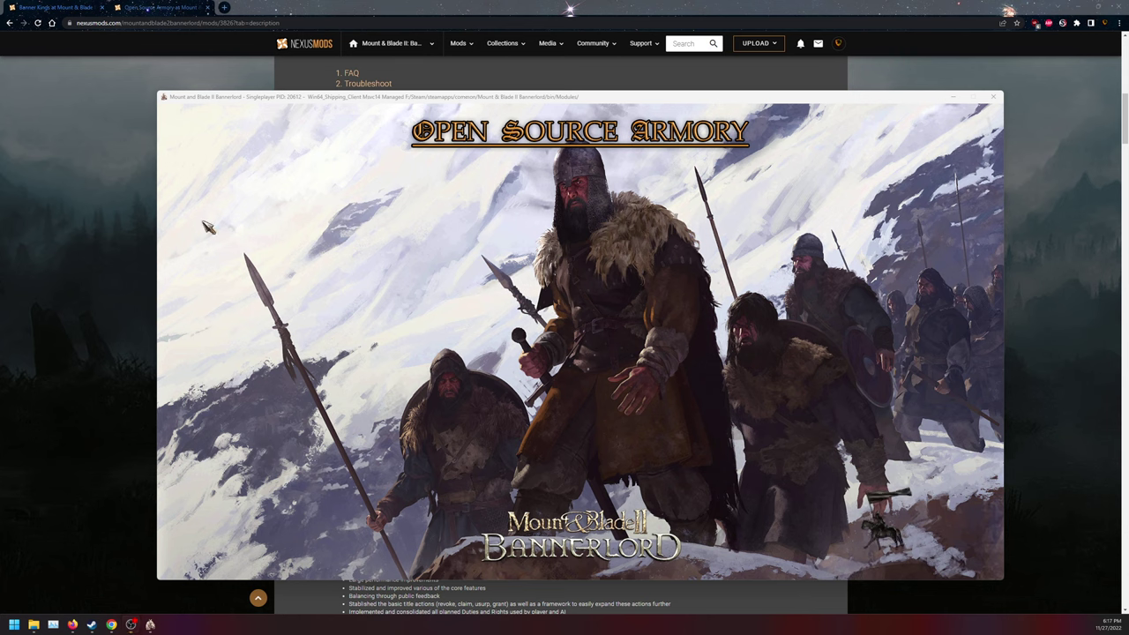
Step: Watch the modded game load through the splash screens with Task Manager open
key("ctrl+shift+Escape")
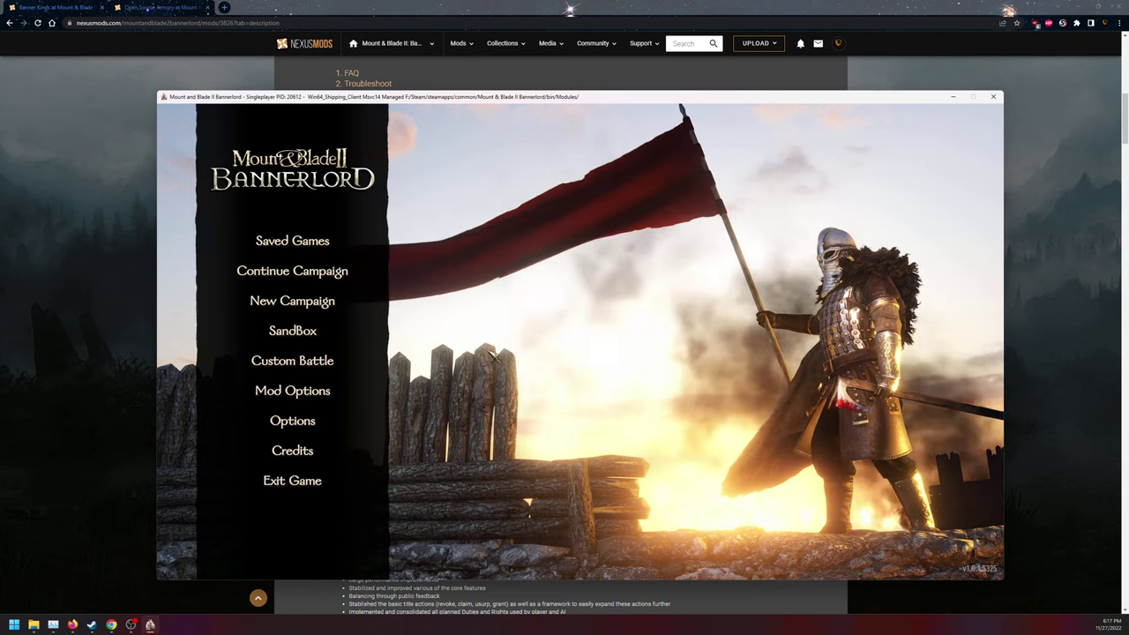
Step: Check the Saved Games module list, cancel out, and choose SandBox from the main menu
left_click(290, 245)
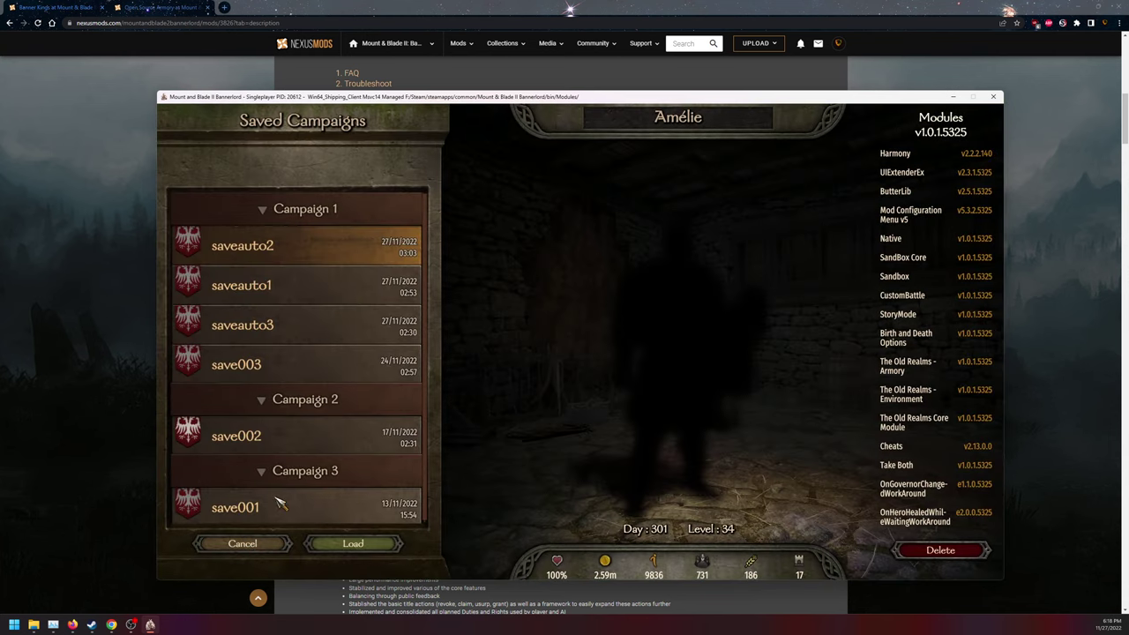
left_click(225, 546)
left_click(313, 334)
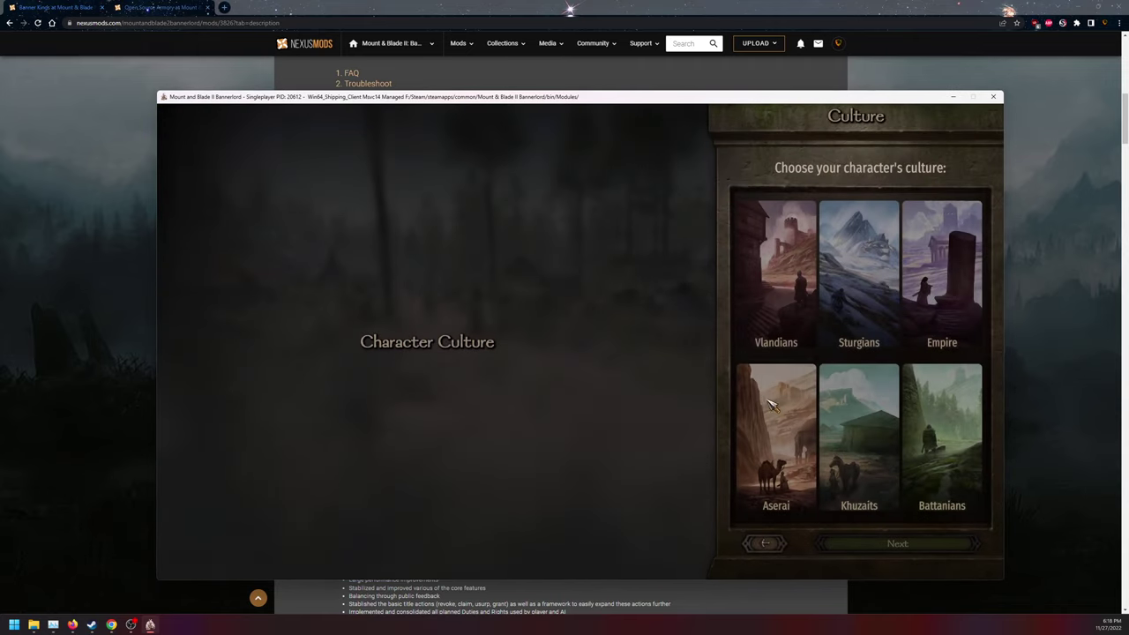
Step: Make a Vlandian character with starting age 50, keep the default banner, and start the game
left_click(750, 452)
left_click(799, 324)
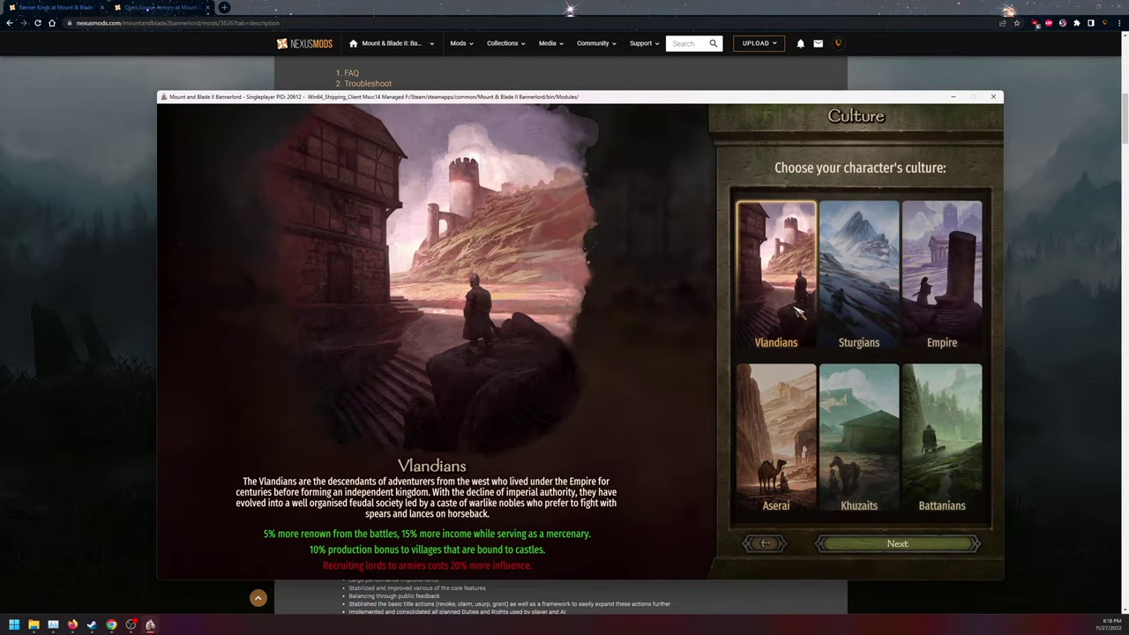
left_click(892, 543)
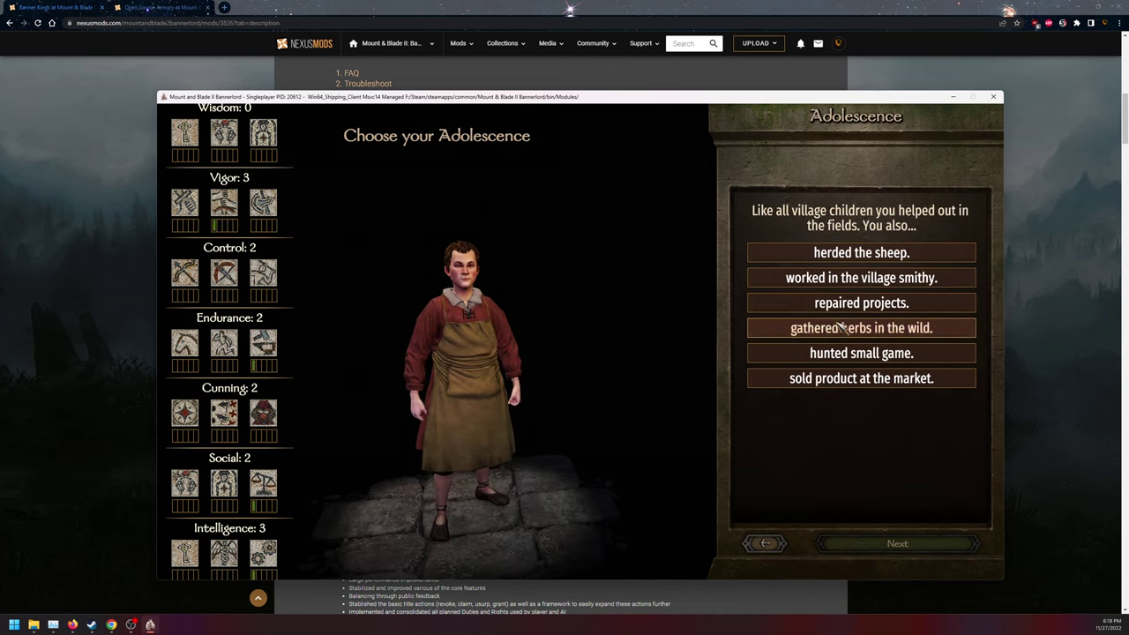
double_click(842, 327)
double_click(814, 325)
double_click(799, 326)
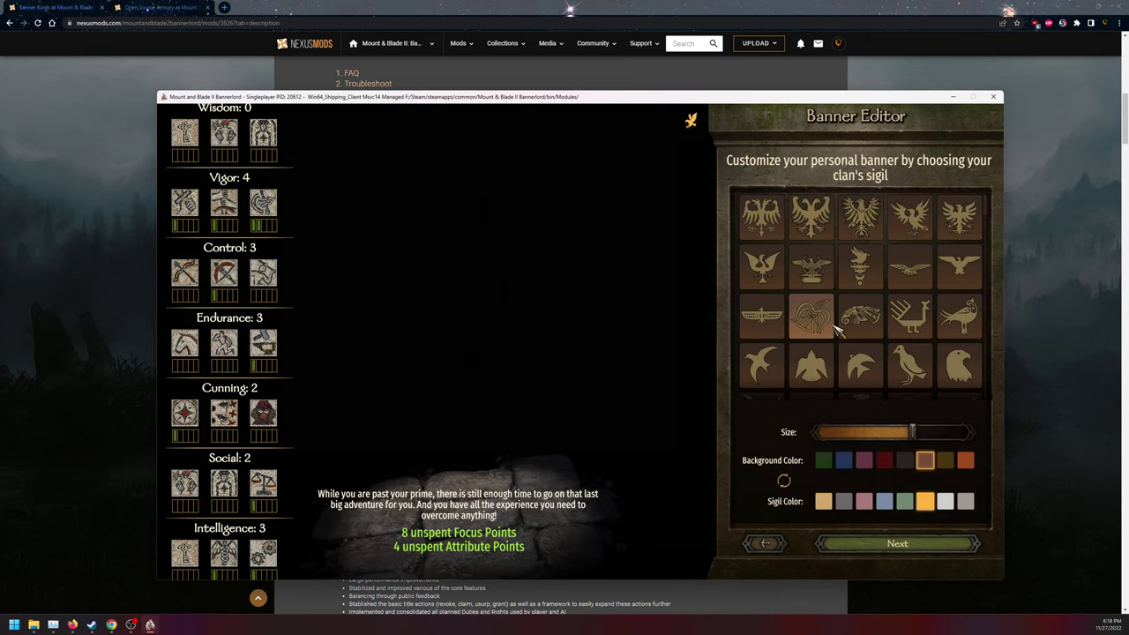
left_click(886, 544)
left_click(882, 544)
left_click(882, 544)
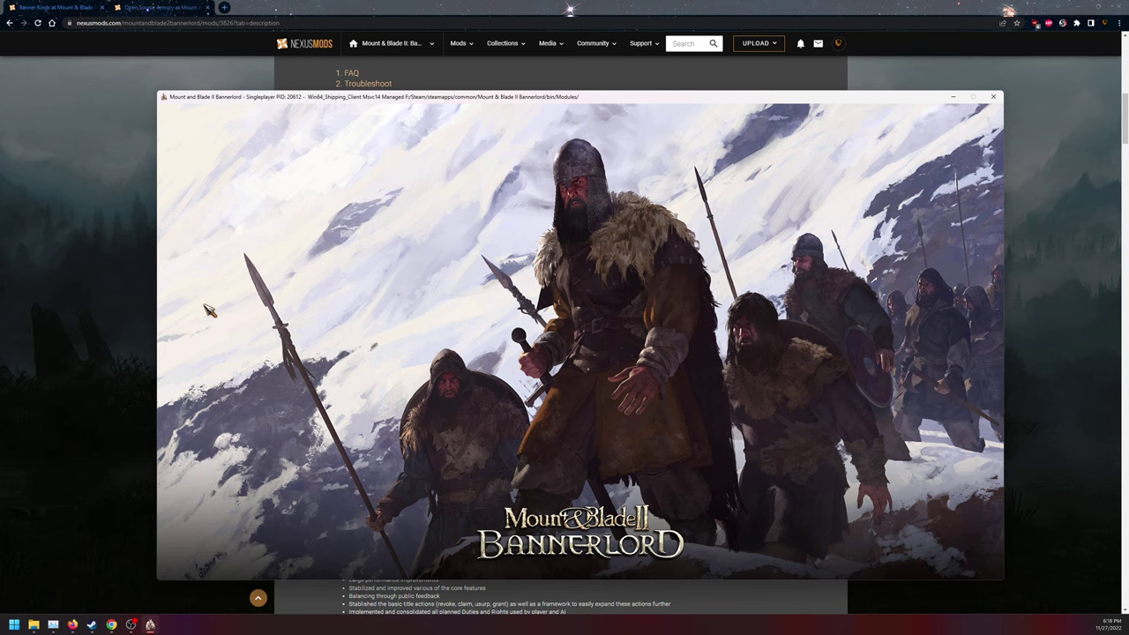
key("ctrl+shift+Escape")
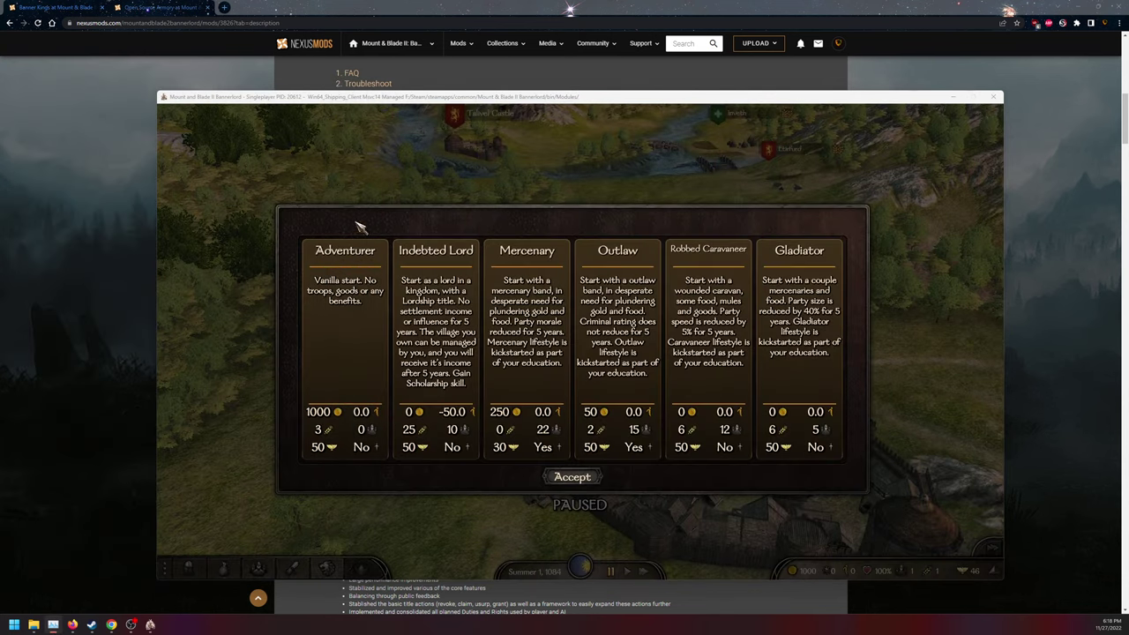
Step: Accept the Adventurer start and read the settlement management and soft limits information
left_click(353, 356)
left_click(572, 476)
left_click(544, 362)
left_click(582, 402)
left_click(593, 423)
left_click(581, 402)
left_click(592, 425)
left_click(581, 402)
Step: Choose Code of Asera as the faith and resume time on the map
left_click(579, 323)
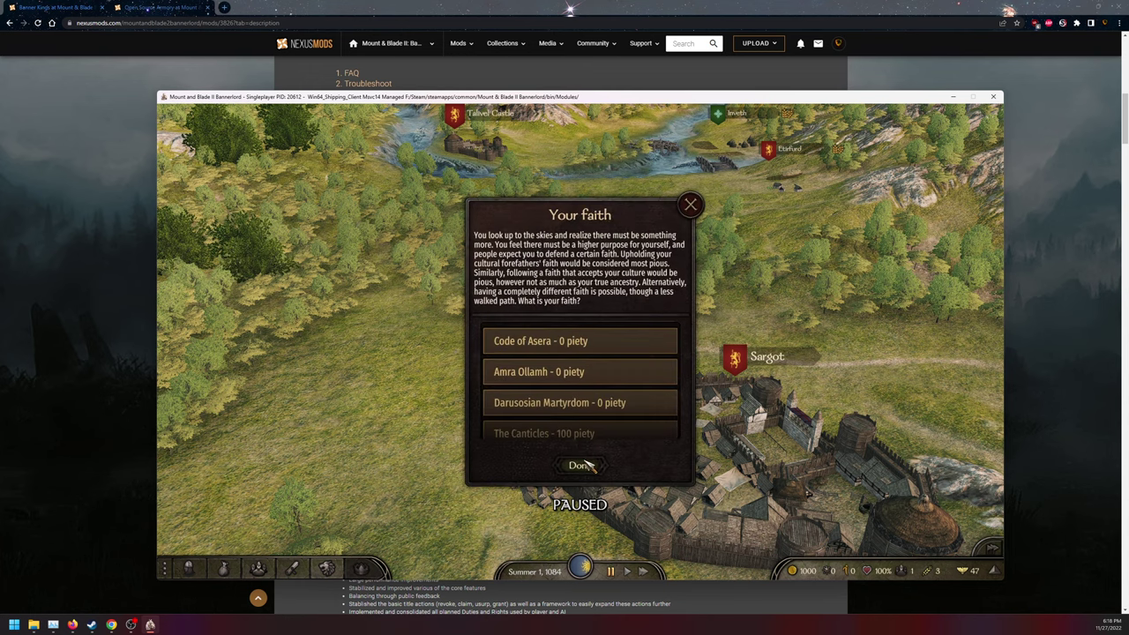
left_click(565, 340)
left_click(579, 465)
key("space")
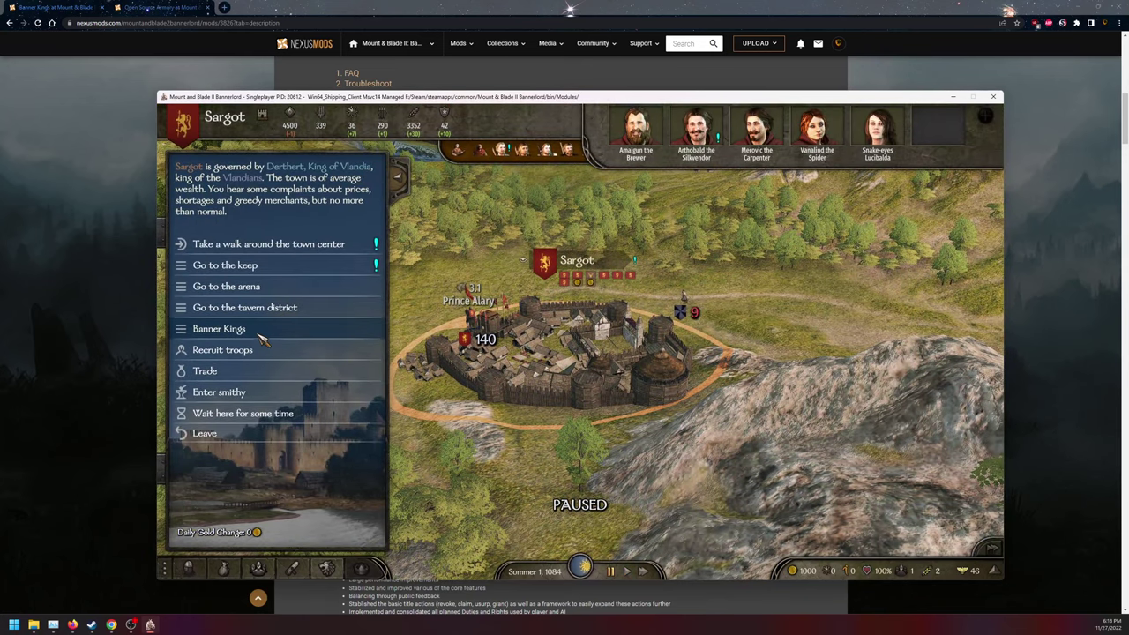
left_click(269, 328)
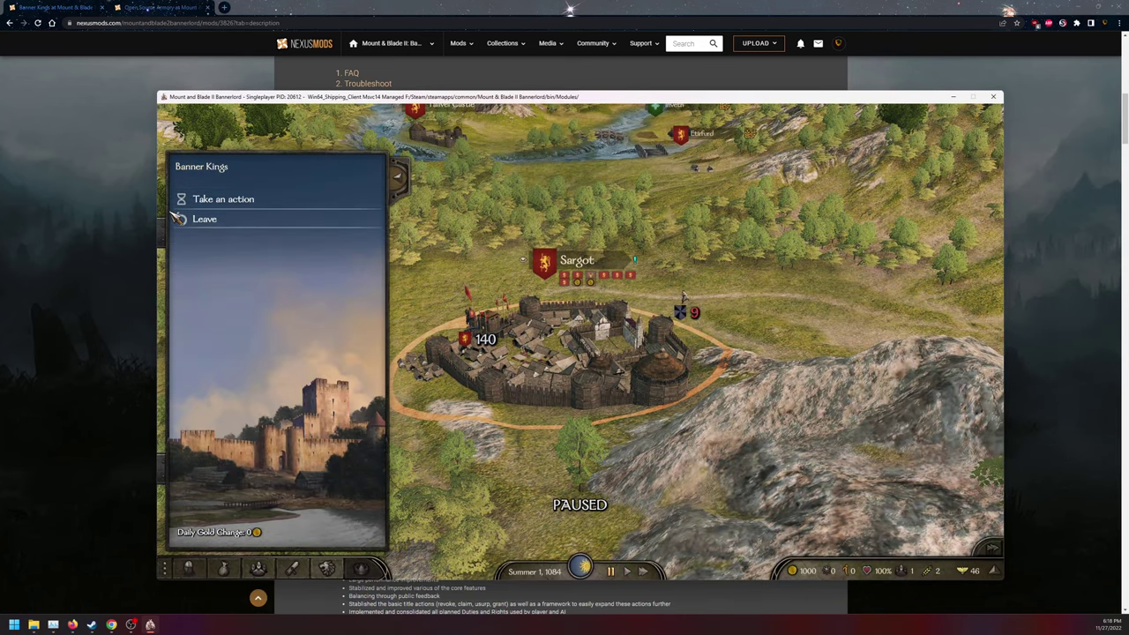
left_click(204, 223)
left_click(287, 370)
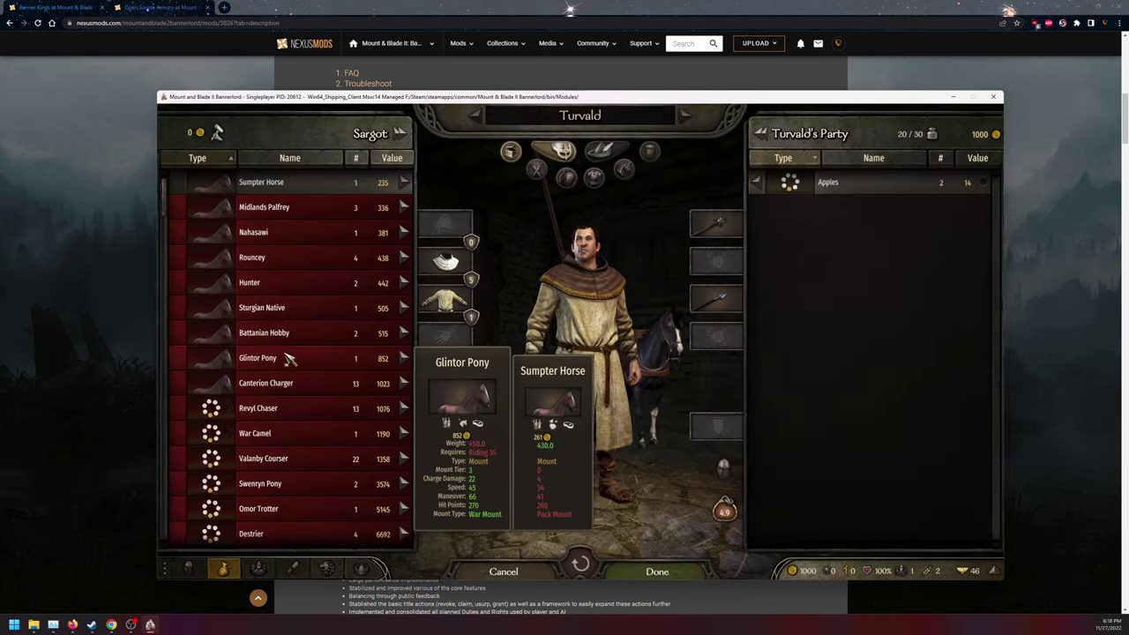
scroll(369, 290, "down", 2)
scroll(369, 289, "down", 10)
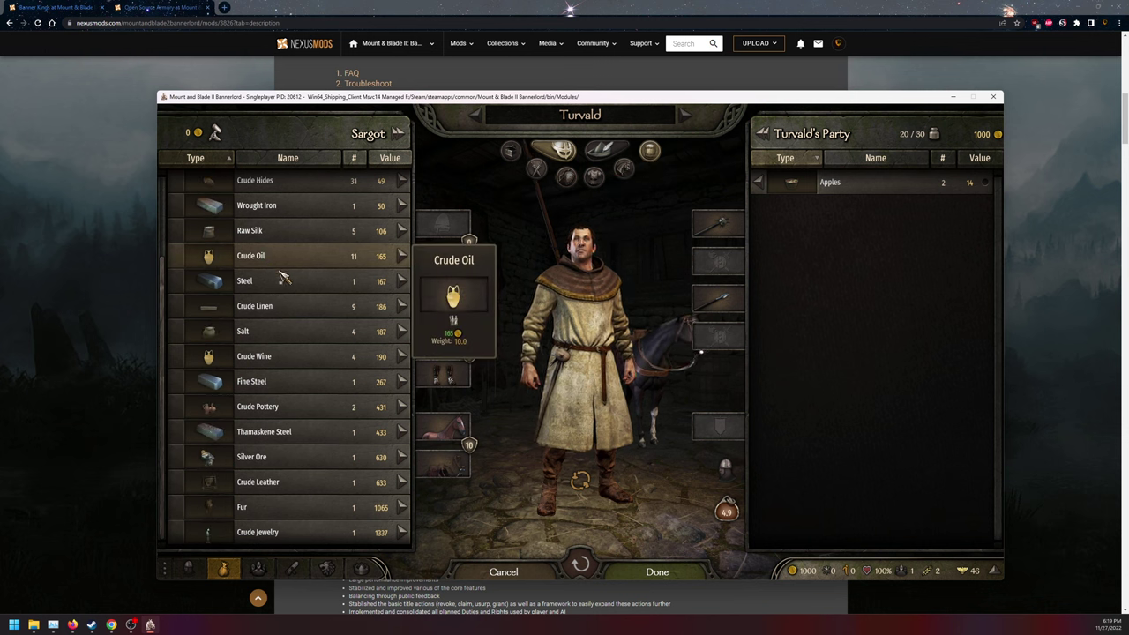
scroll(291, 282, "up", 3)
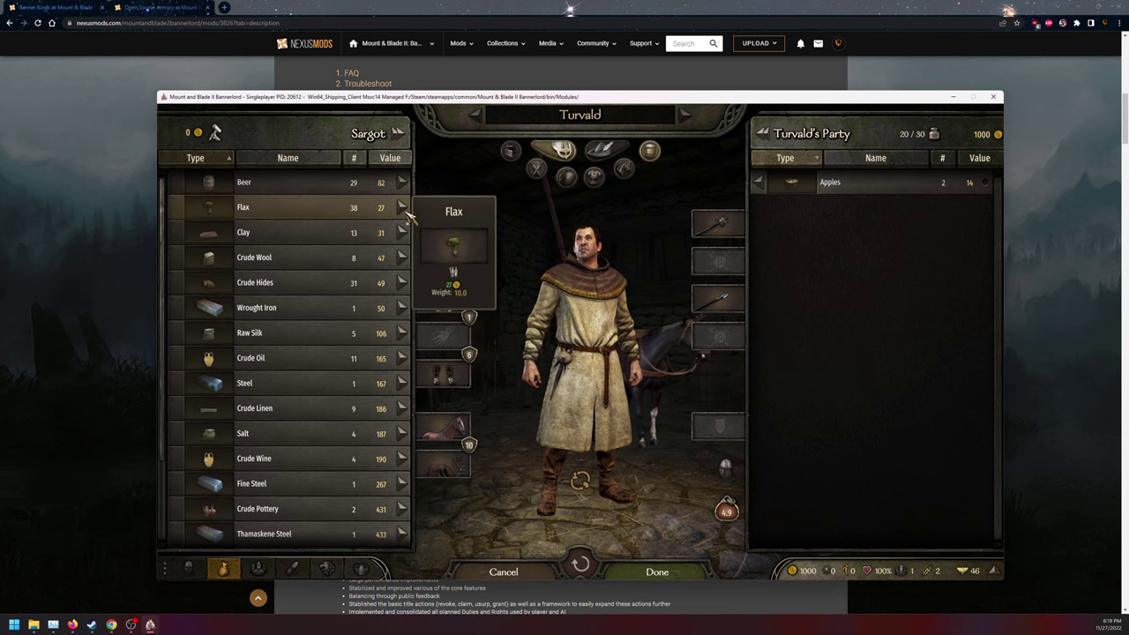
scroll(320, 217, "up", 8)
scroll(228, 282, "down", 6)
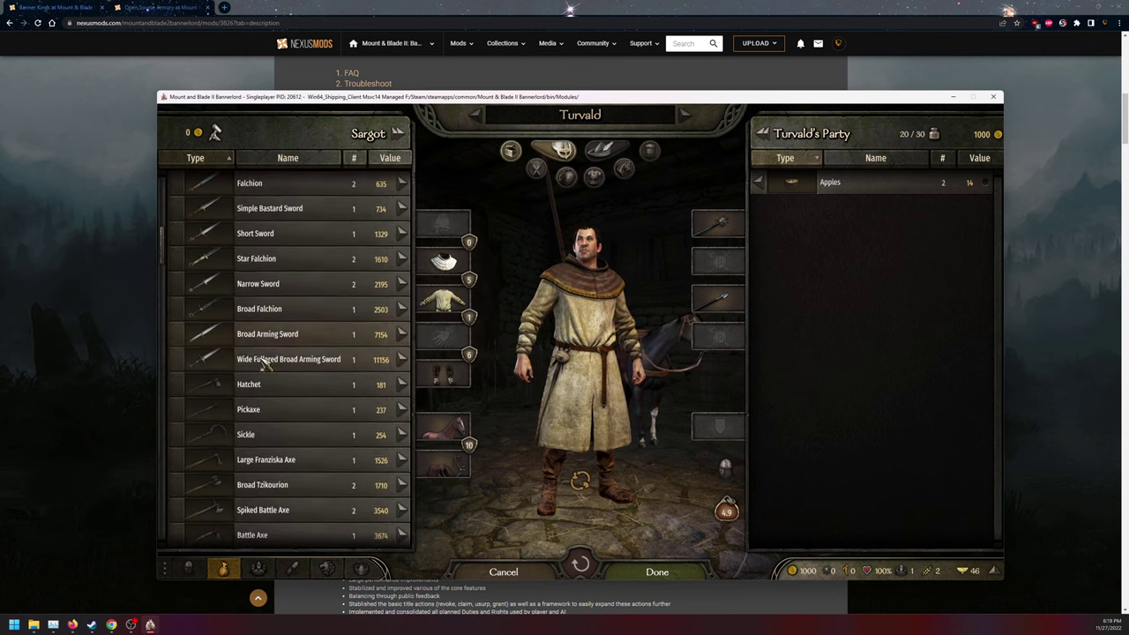
left_click(503, 572)
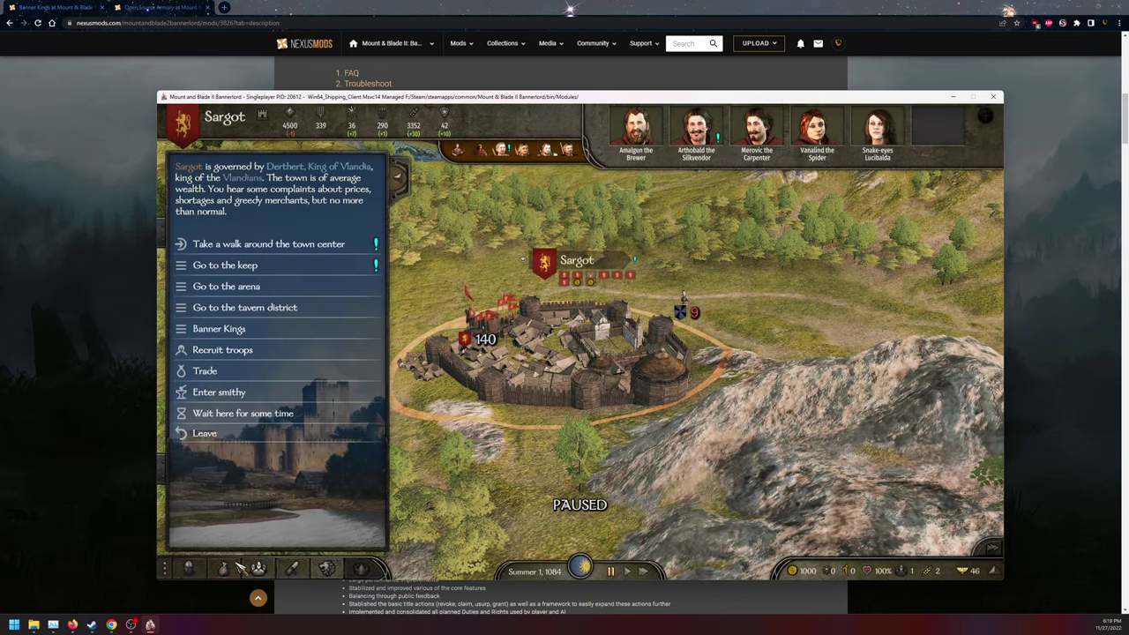
Step: Open the party inventory to view equipment and the 2 Apples carried
left_click(223, 568)
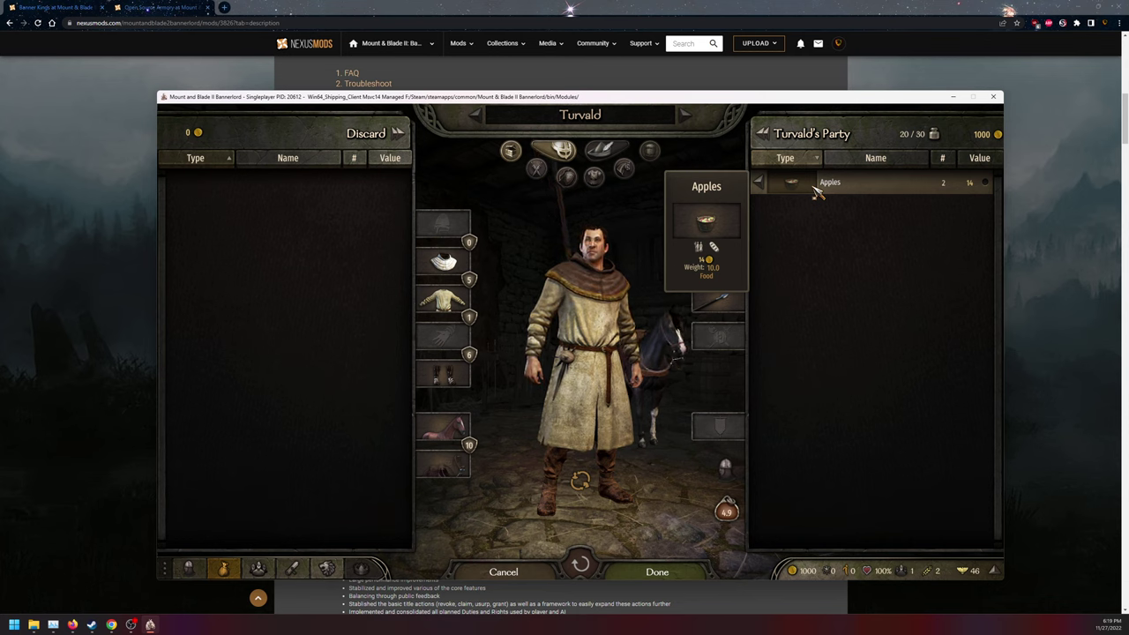